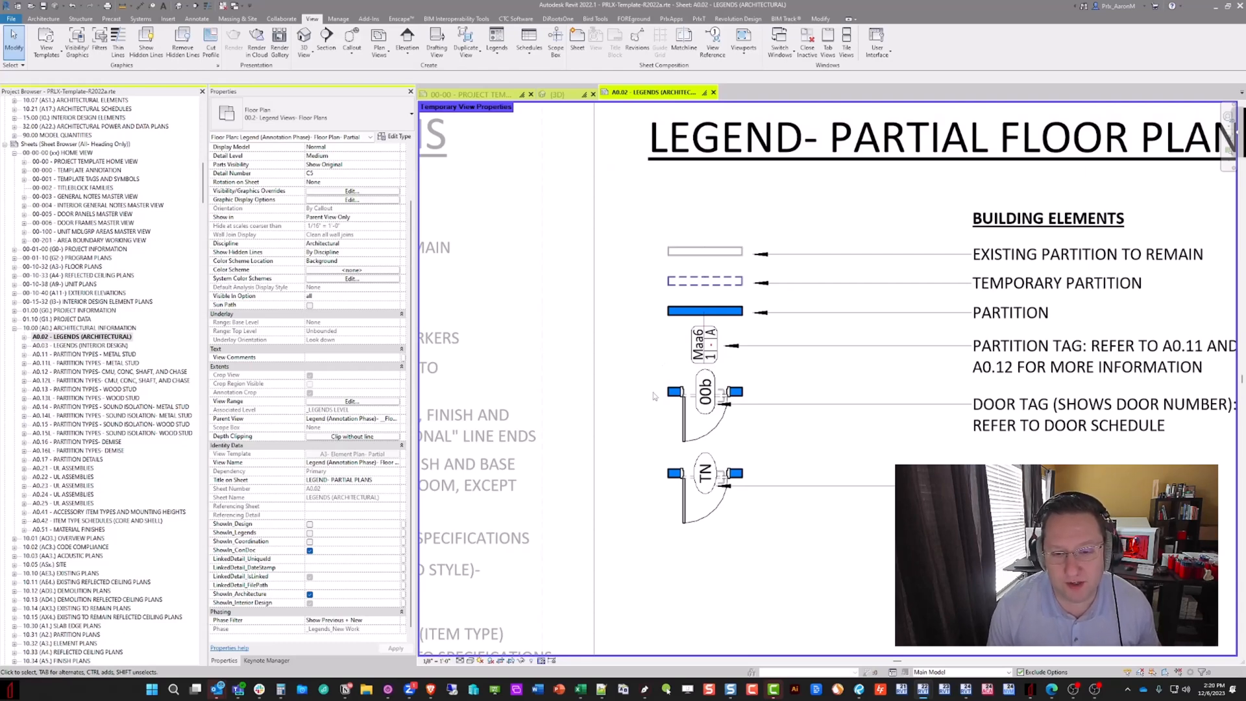
Select the door tagged 00b in the partial floor plan legend and check its panel type in the properties
middle_drag(635, 487, 705, 491)
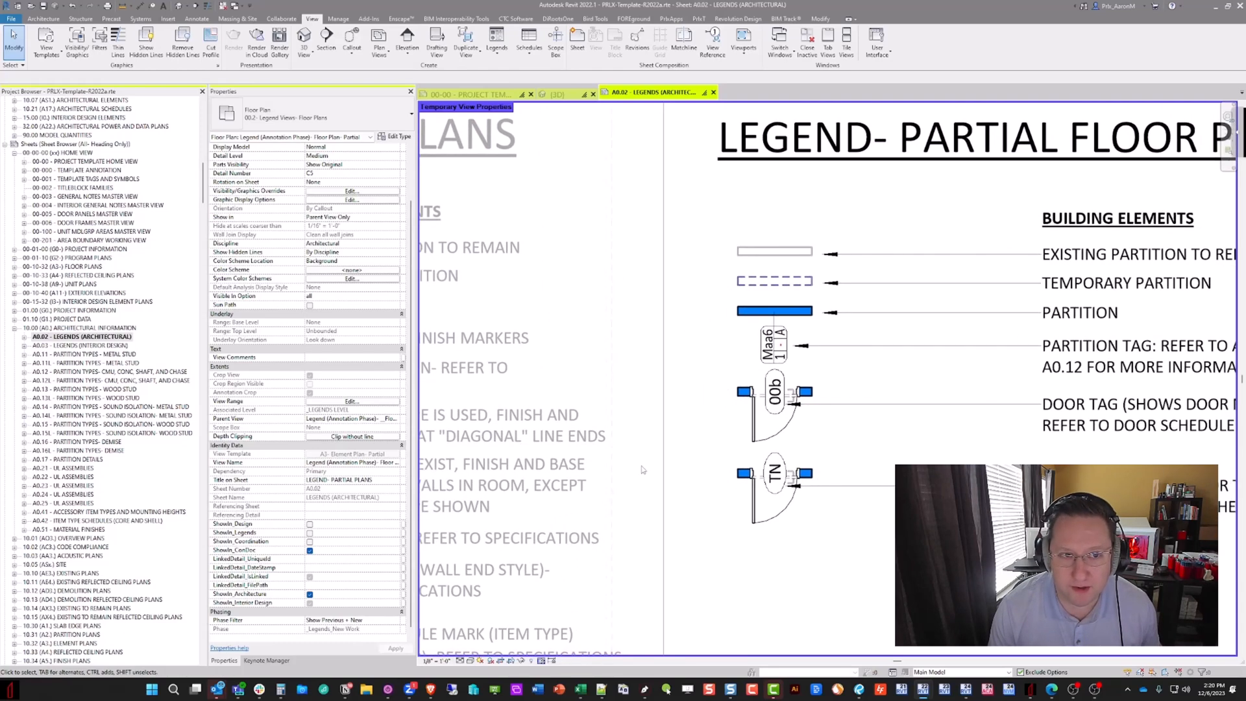
middle_drag(628, 429, 660, 419)
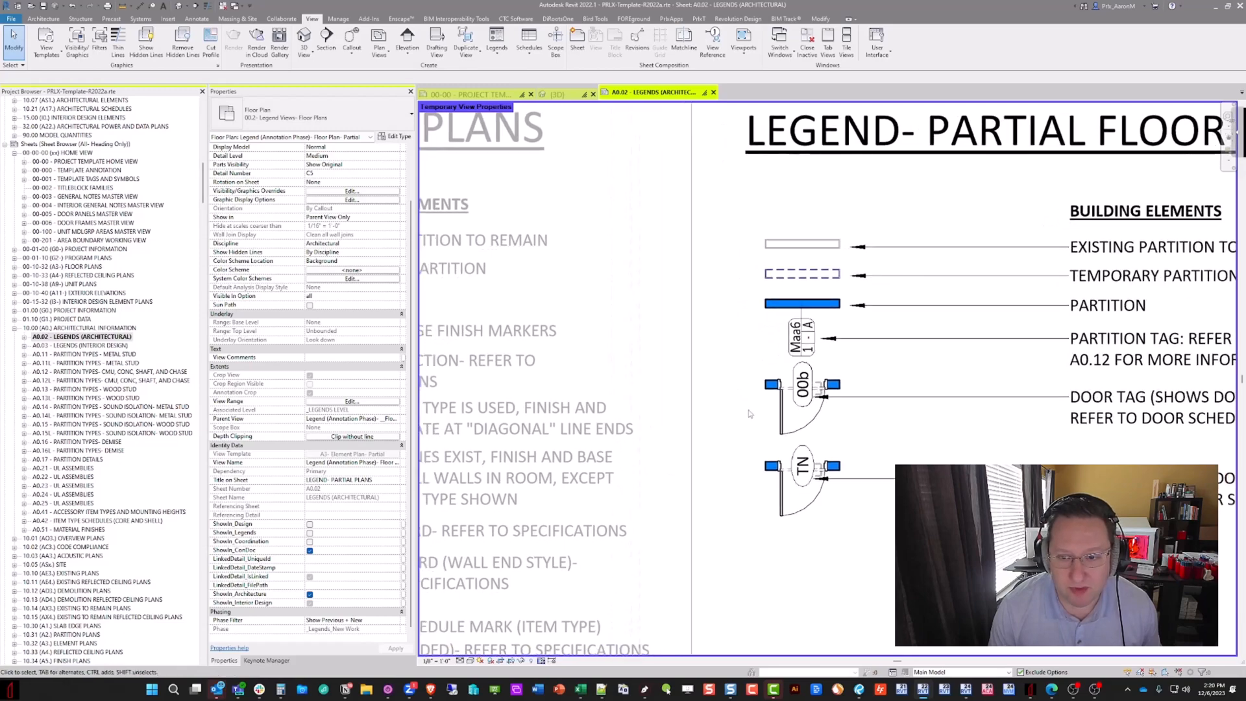
click(783, 406)
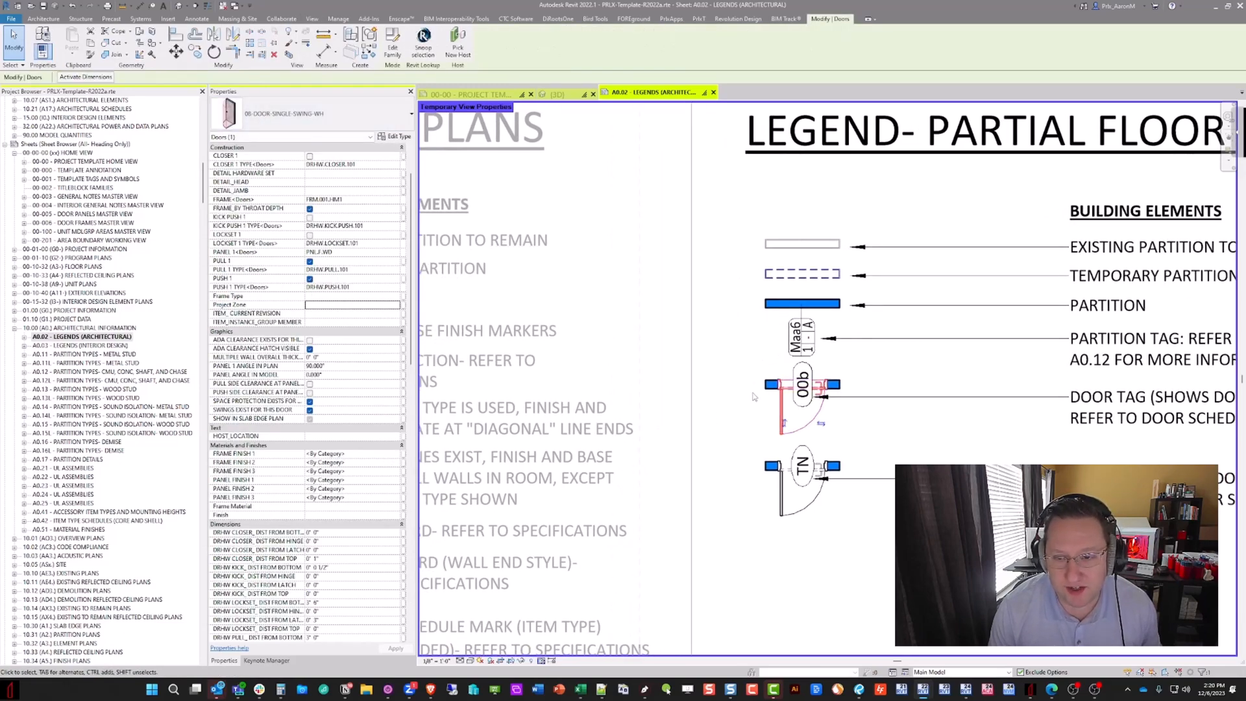
click(722, 415)
click(779, 406)
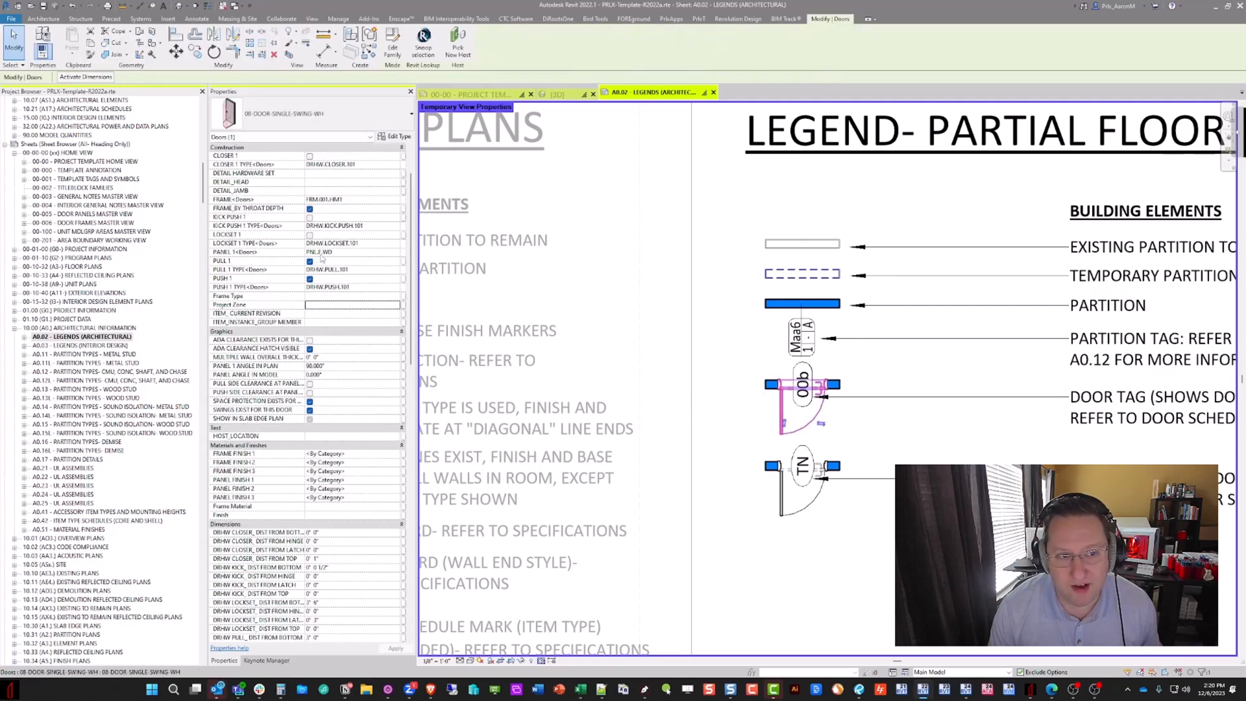
click(718, 339)
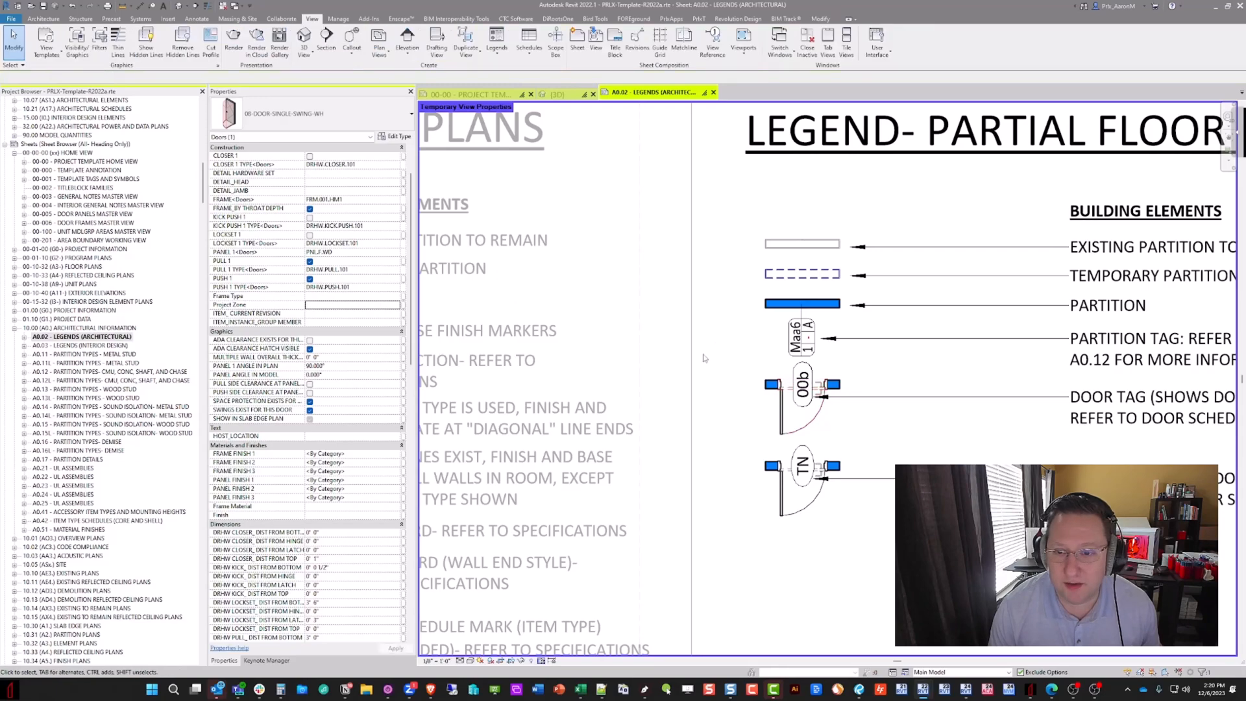
middle_drag(674, 374, 684, 371)
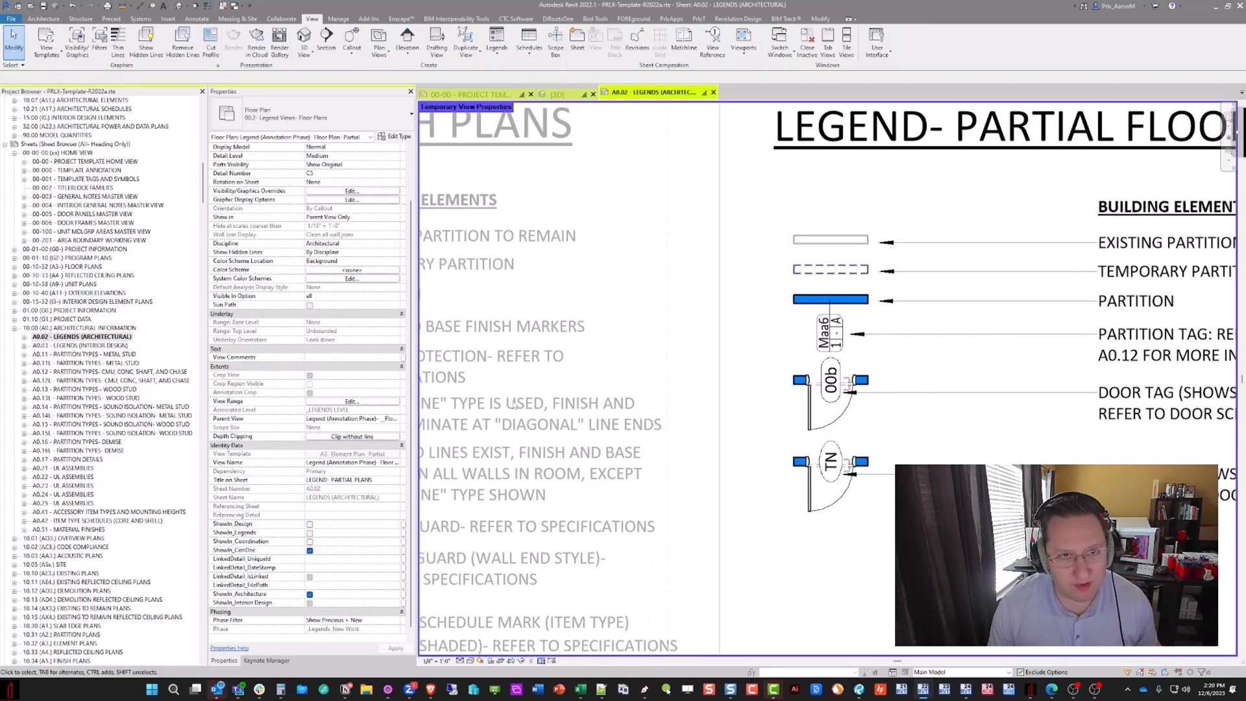
Review the glazed and louver DOORS- PARENT- PANEL USED filters in the view's Visibility/Graphic Overrides, widening the name column to read them
key(v)
key(g)
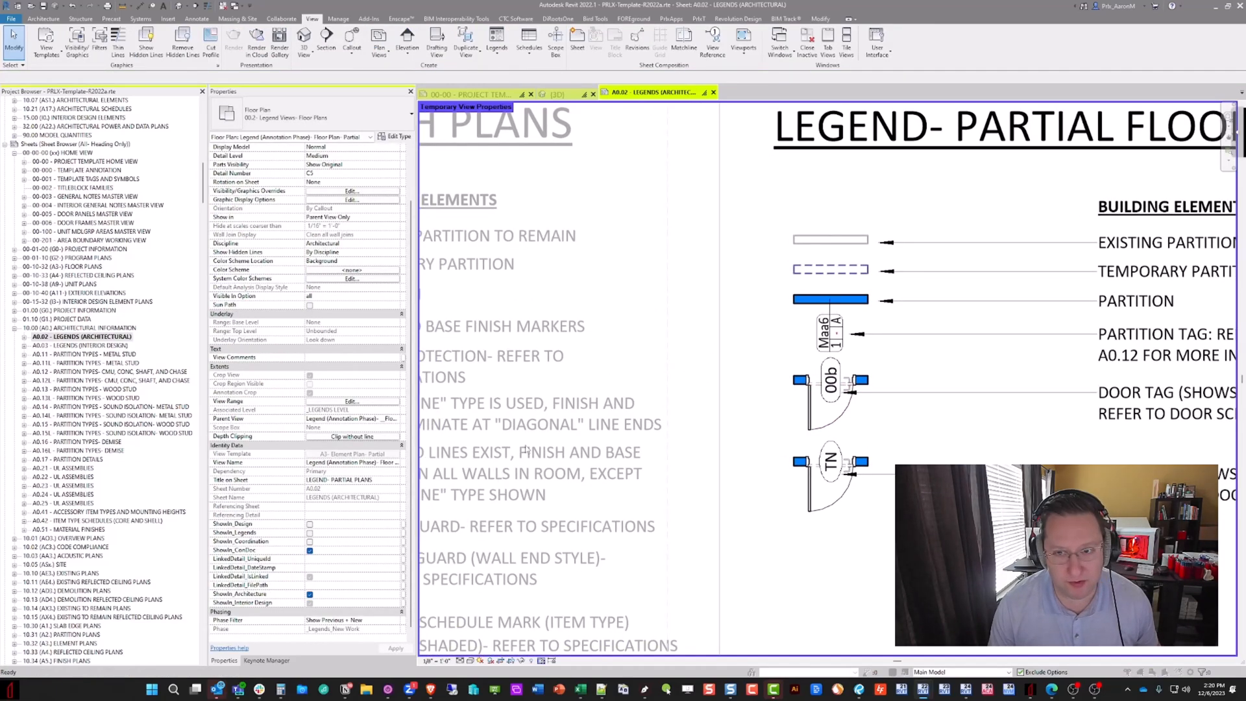
click(324, 133)
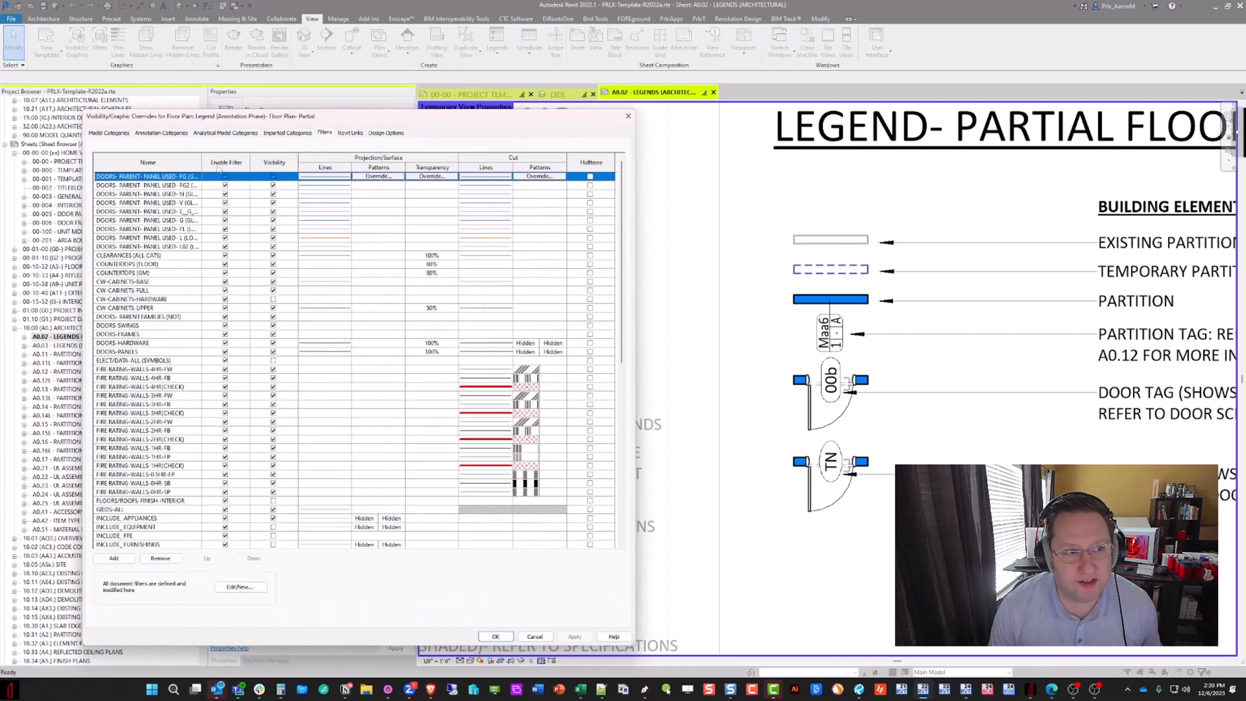
drag(202, 162, 263, 164)
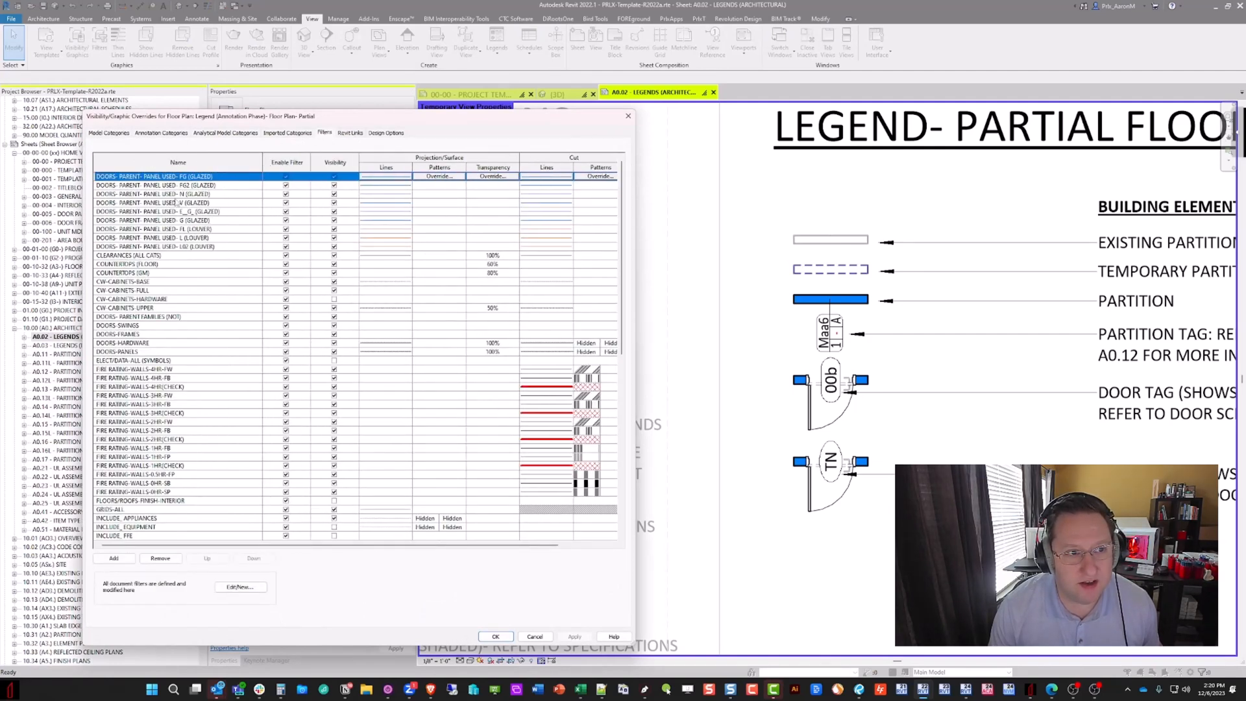
shift+click(209, 222)
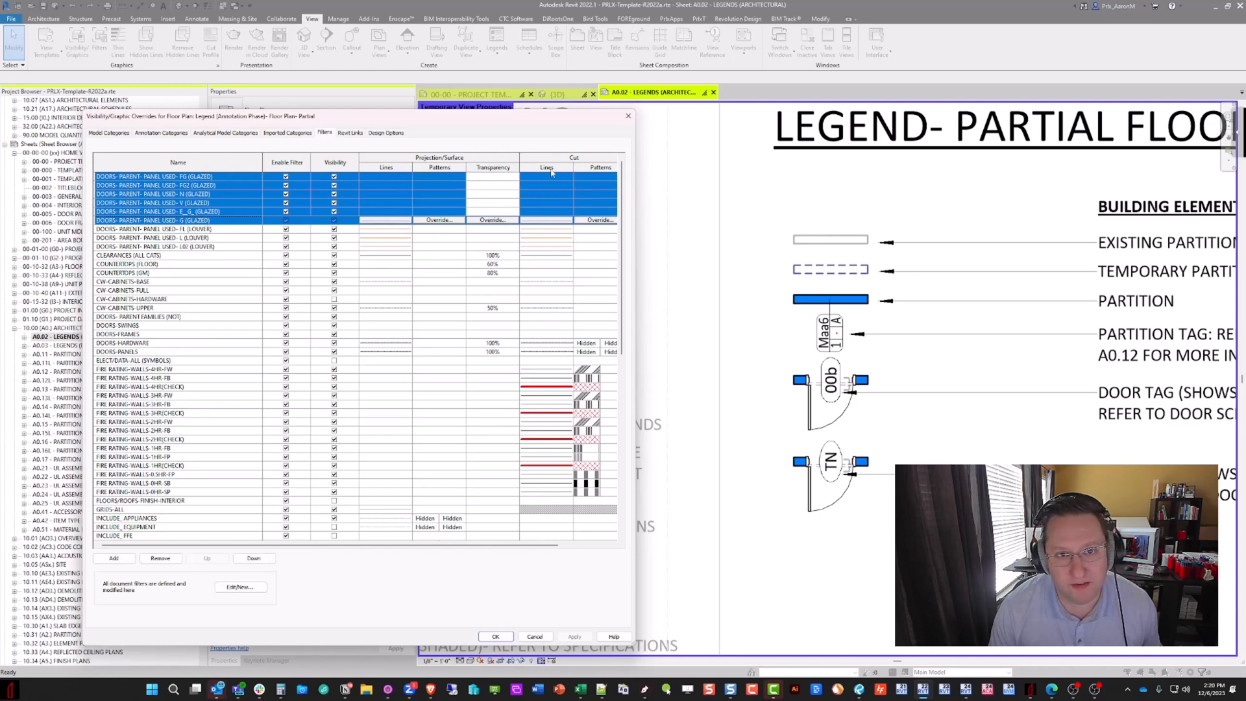
click(207, 229)
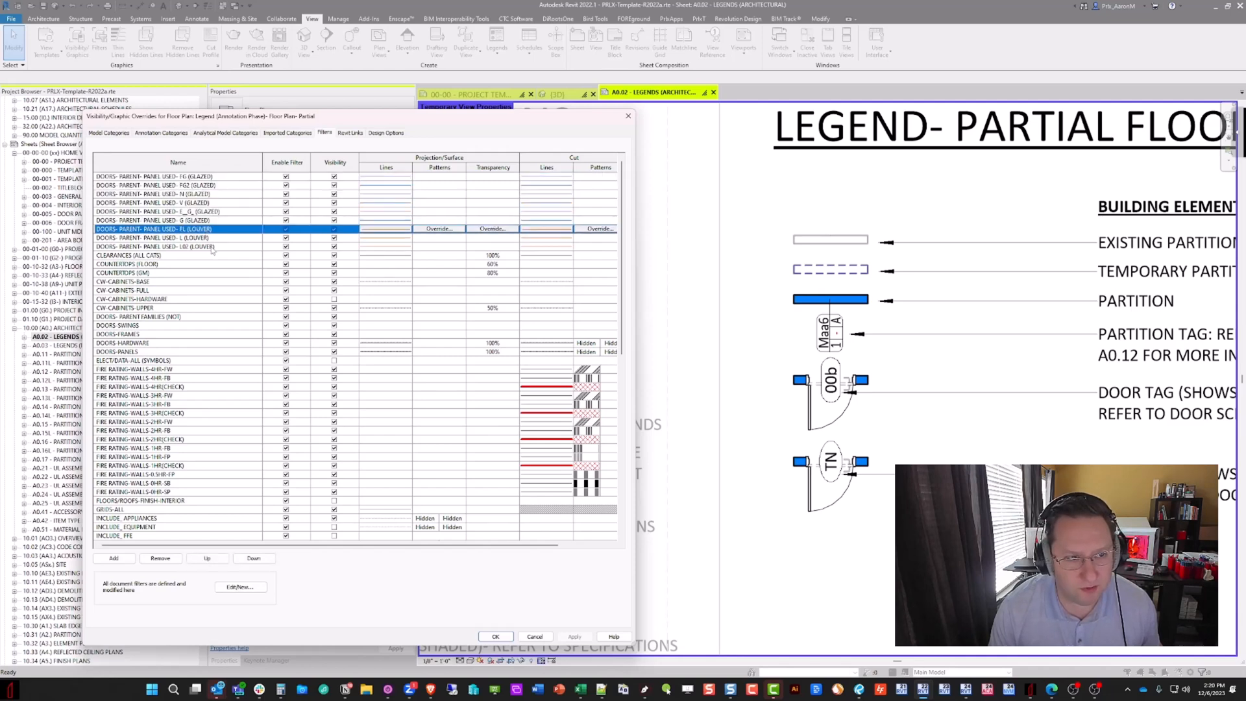
shift+click(208, 247)
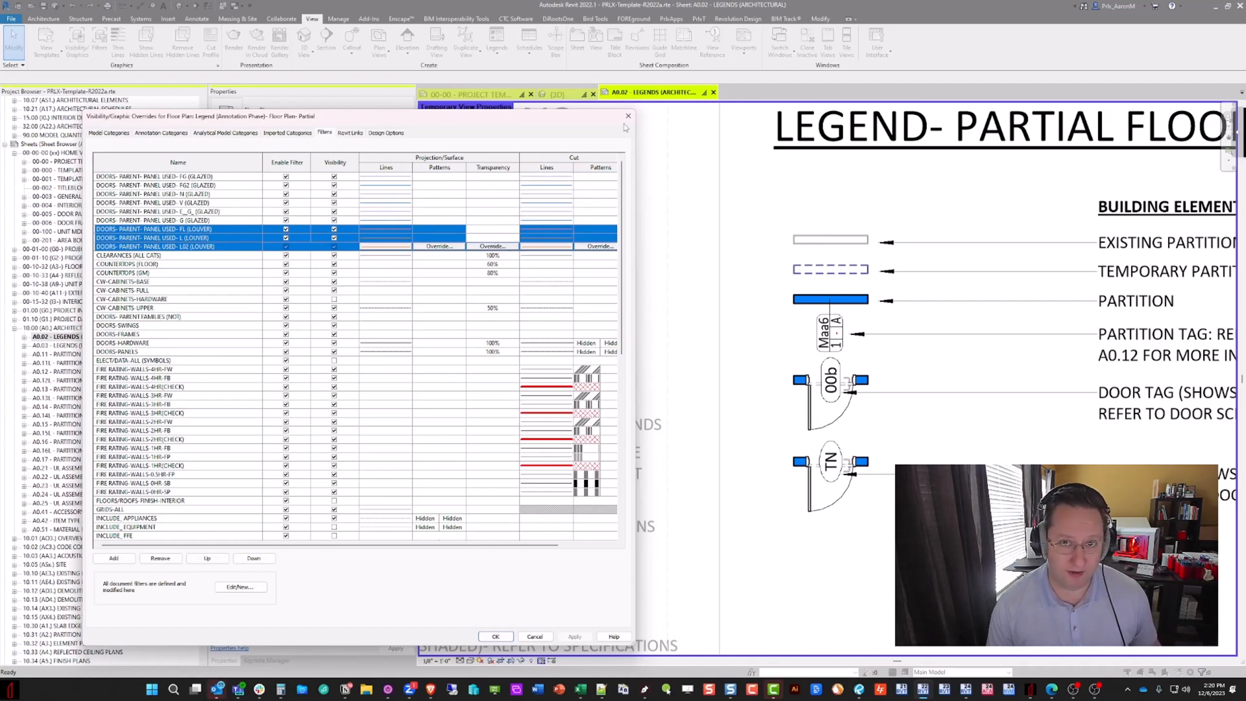
click(534, 637)
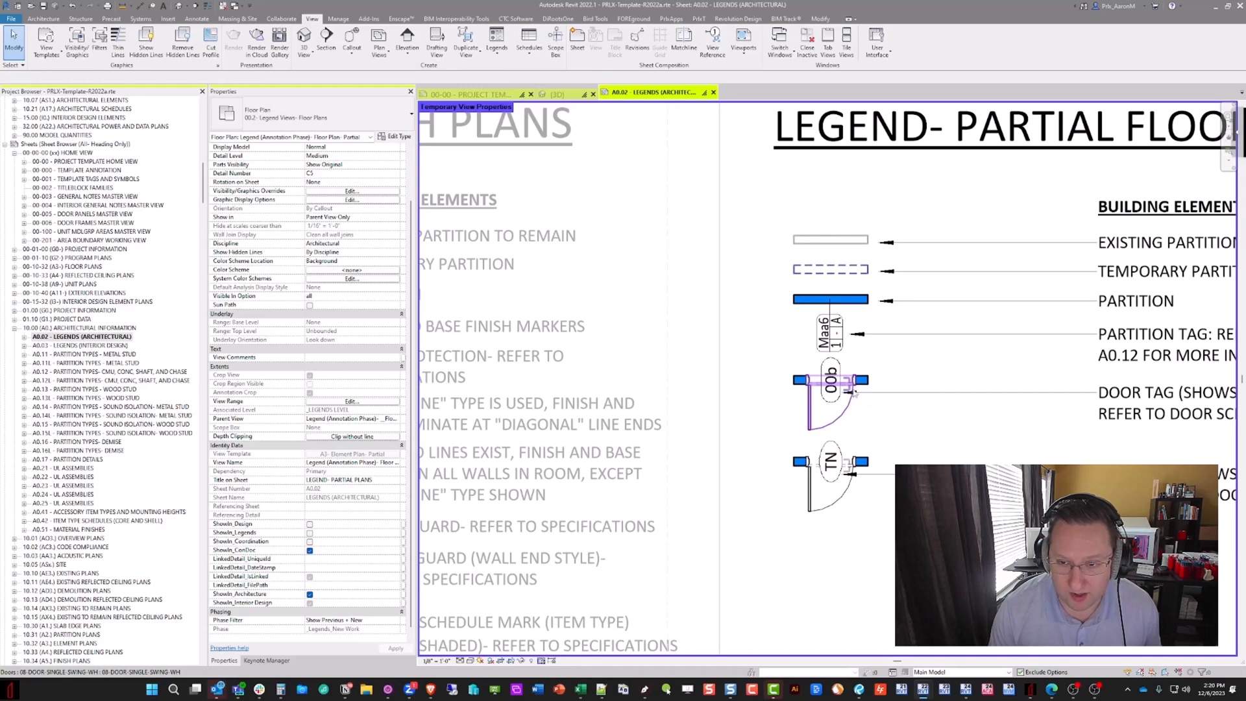
Set the PANEL 1 type of the door tagged 00b to PNL.FG.WD
click(812, 415)
click(757, 464)
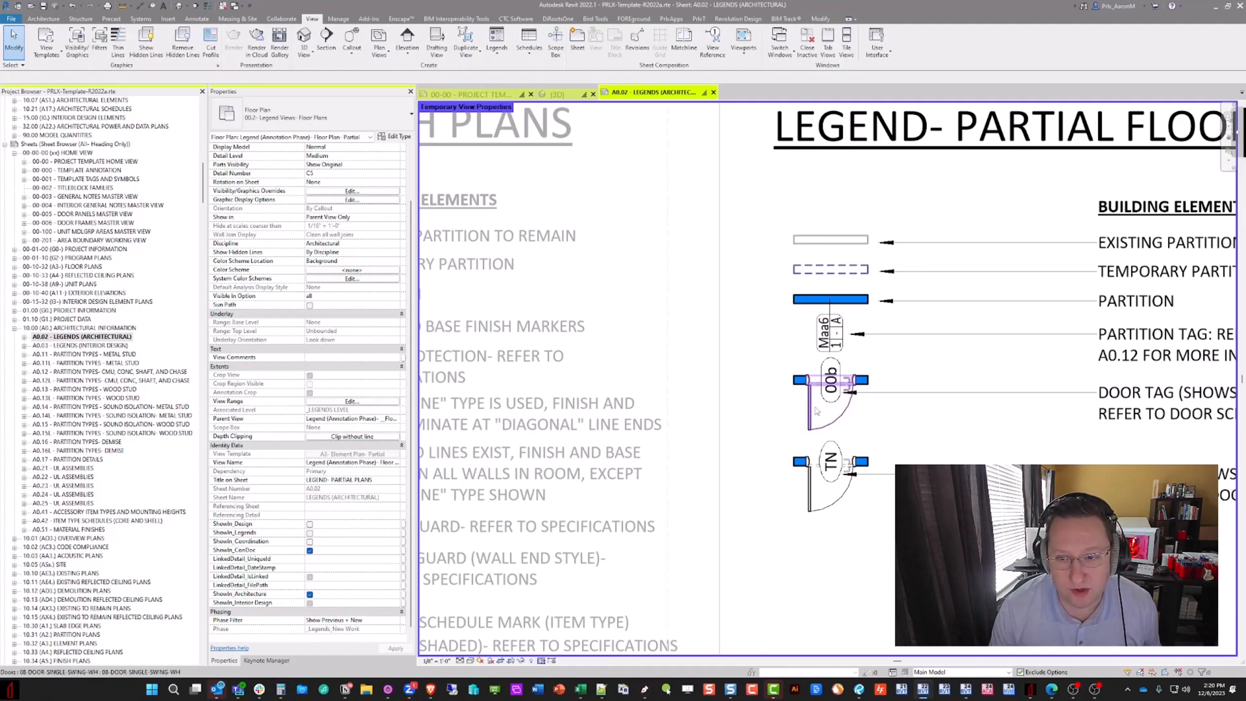
scroll(828, 464, up, 2)
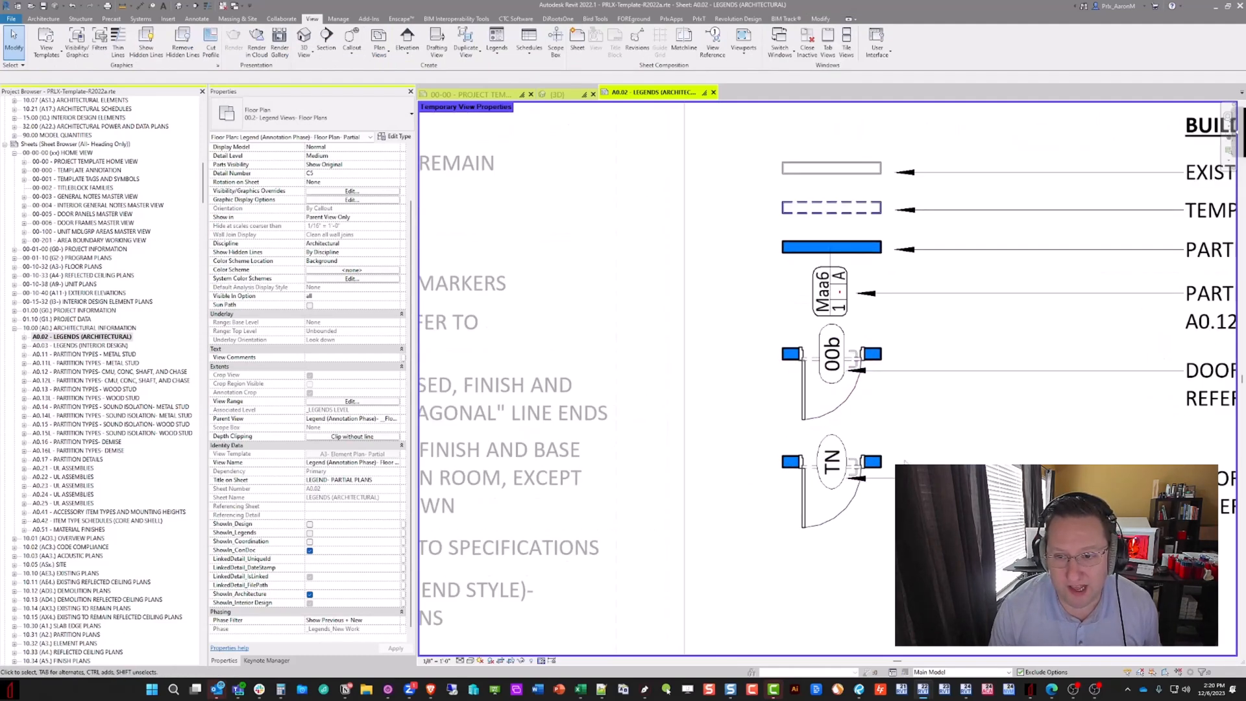
click(803, 389)
click(326, 255)
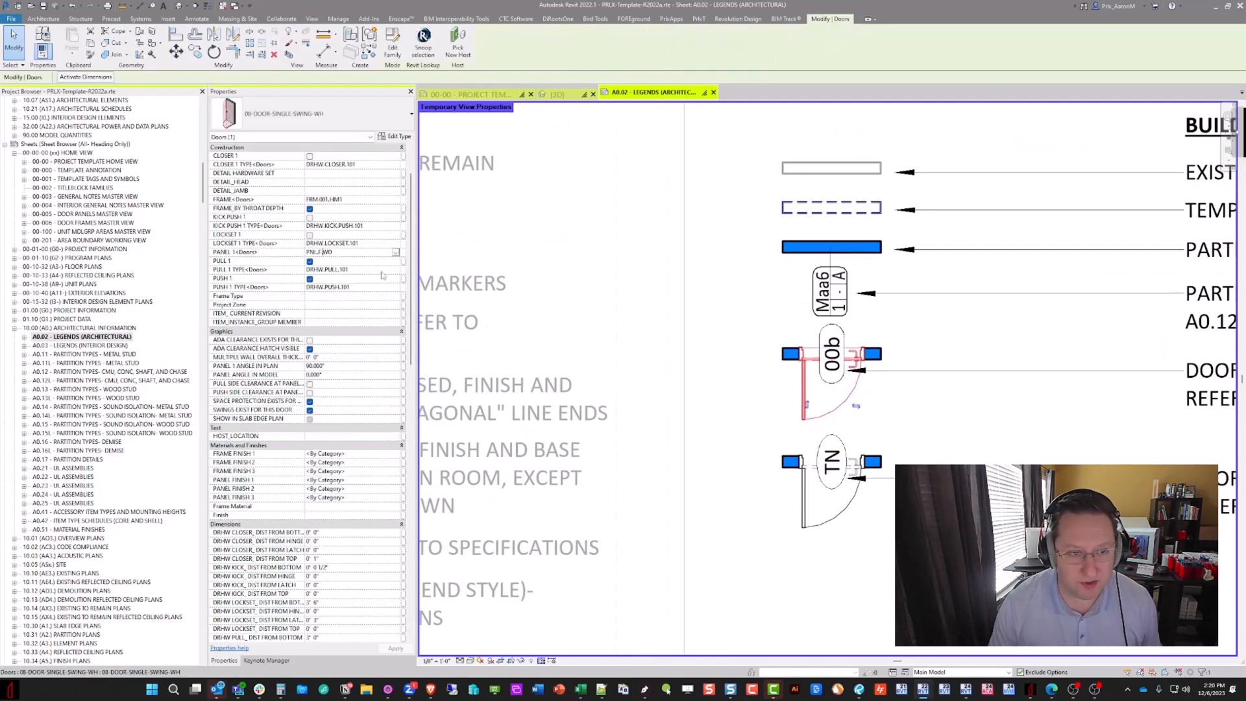
text(G)
key(Return)
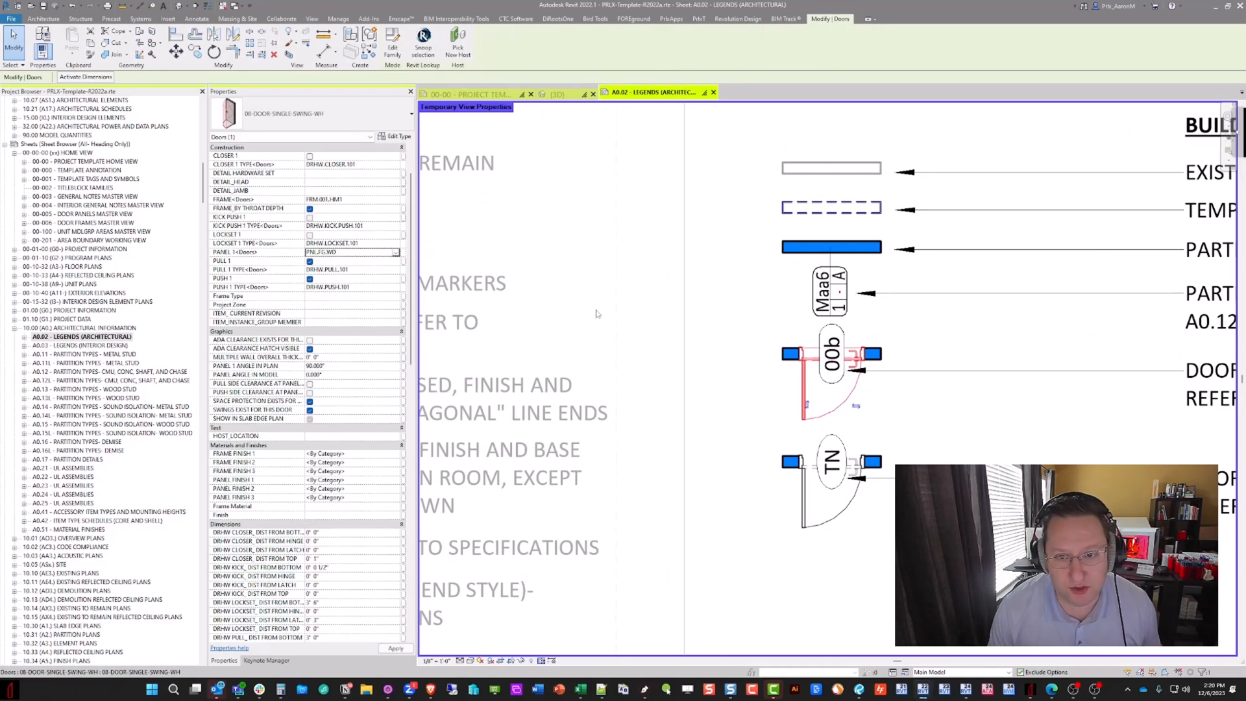
click(597, 314)
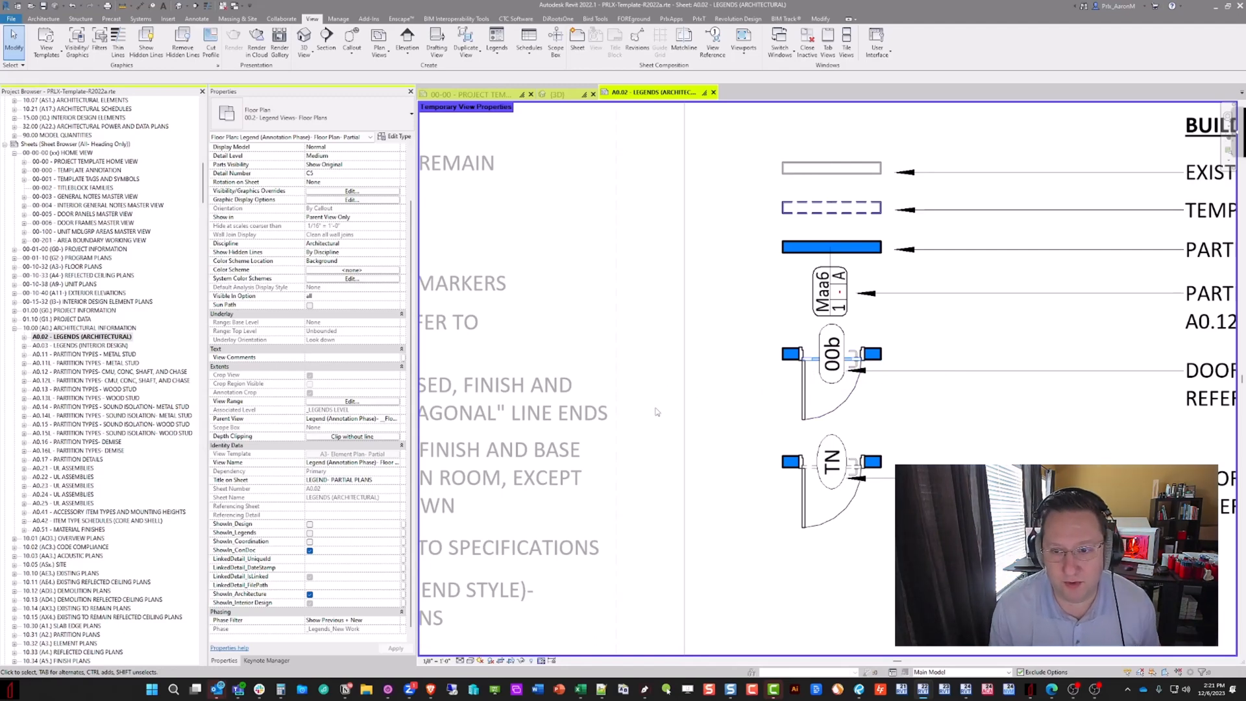
Switch the legend view's phase filter to Show Previous + Demo and back to Show Previous + New to refresh the glazed door's graphics
scroll(764, 392, down, 2)
scroll(756, 393, up, 2)
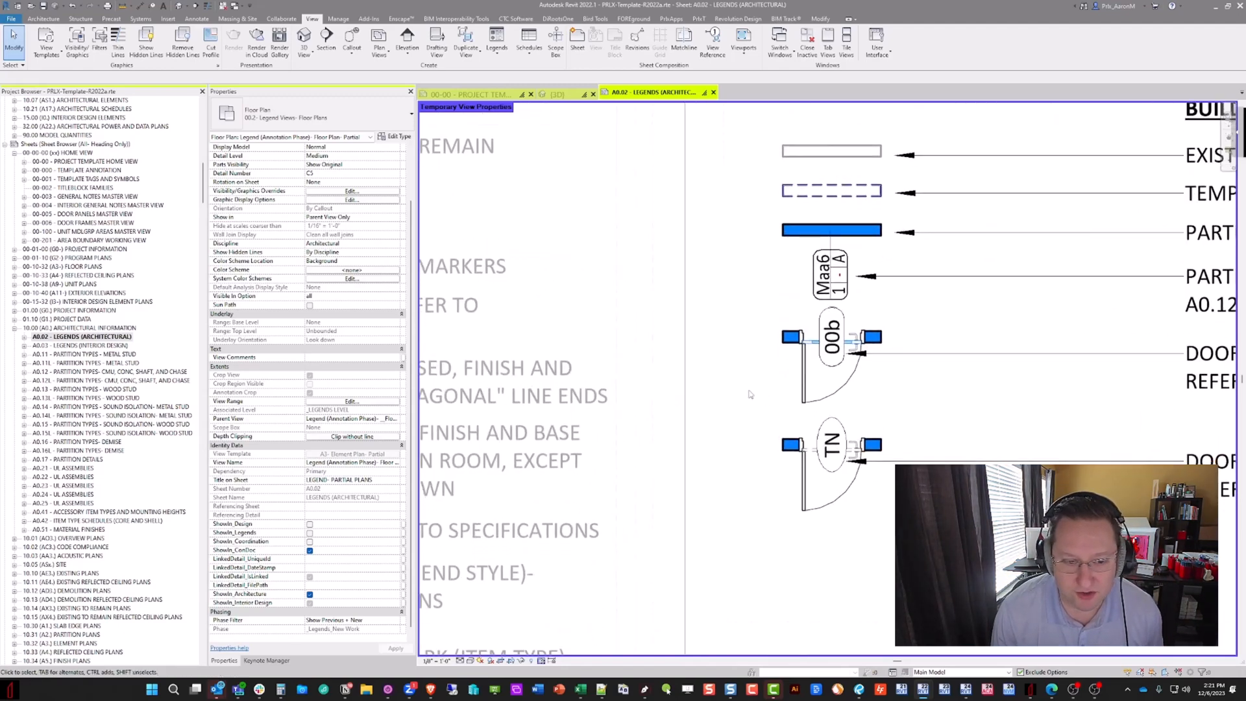
click(396, 621)
click(360, 643)
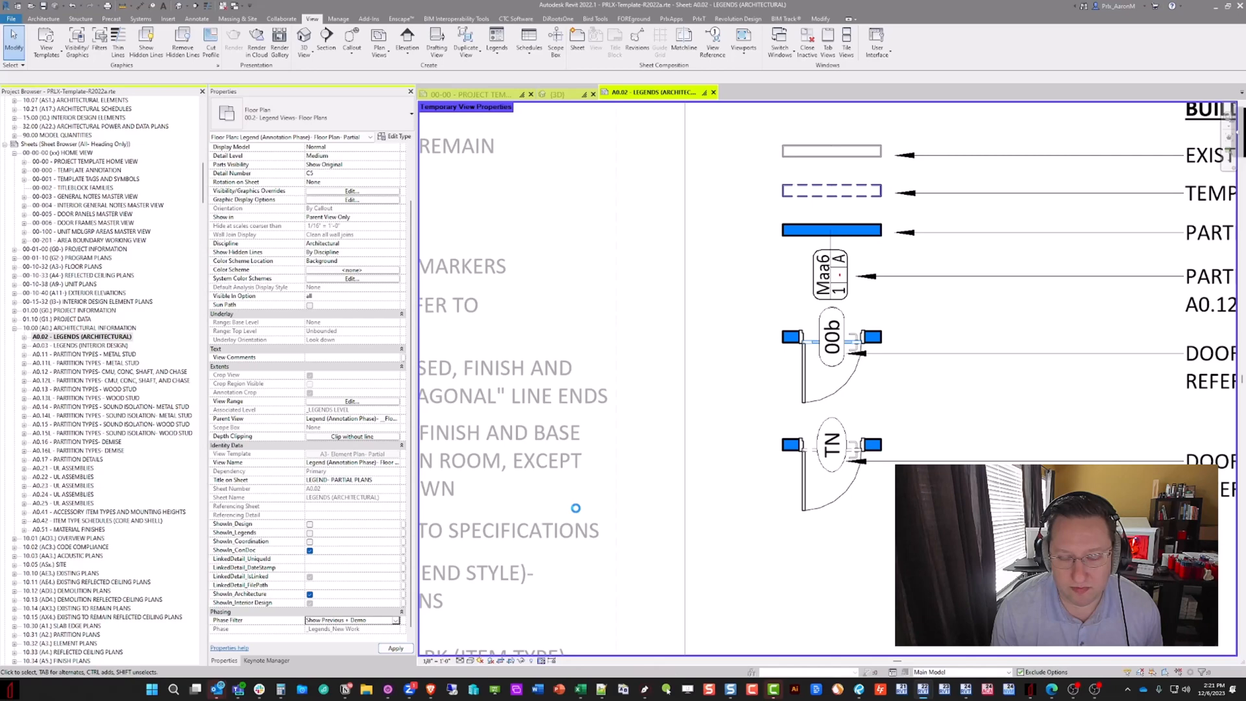
click(395, 621)
click(351, 654)
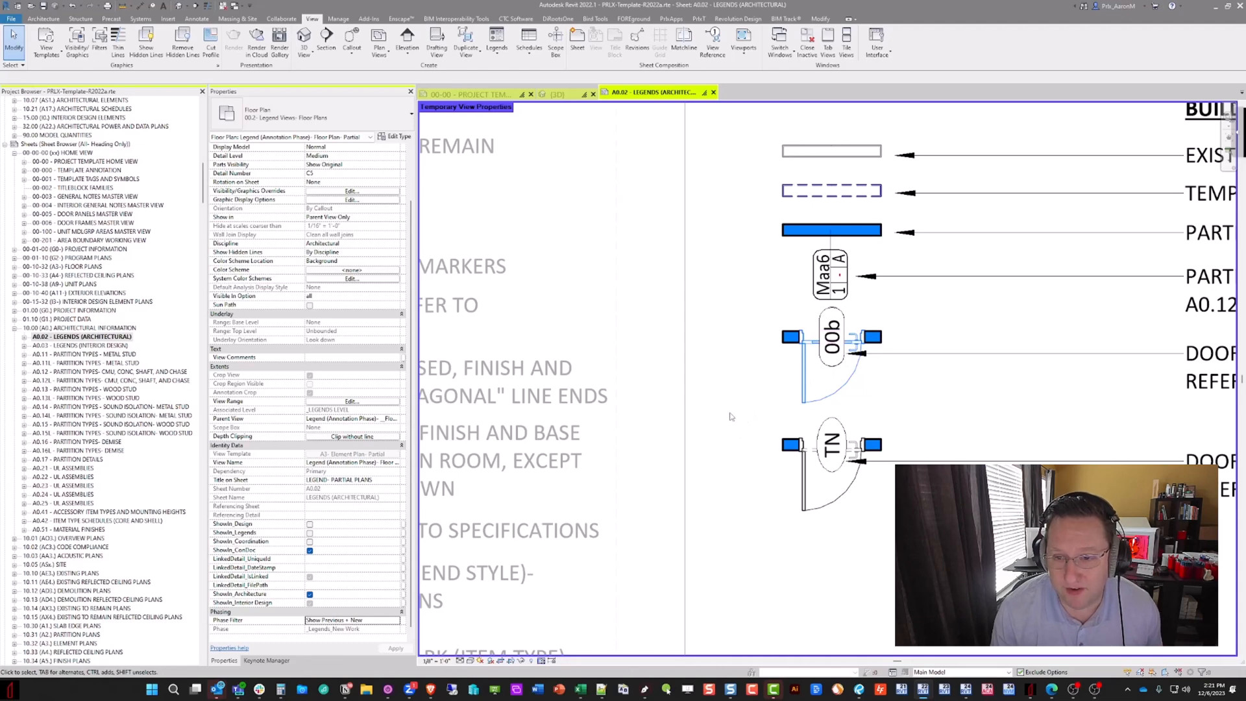
Set the PANEL 1 type of the door tagged 00b to PNL.FL.WD
click(834, 394)
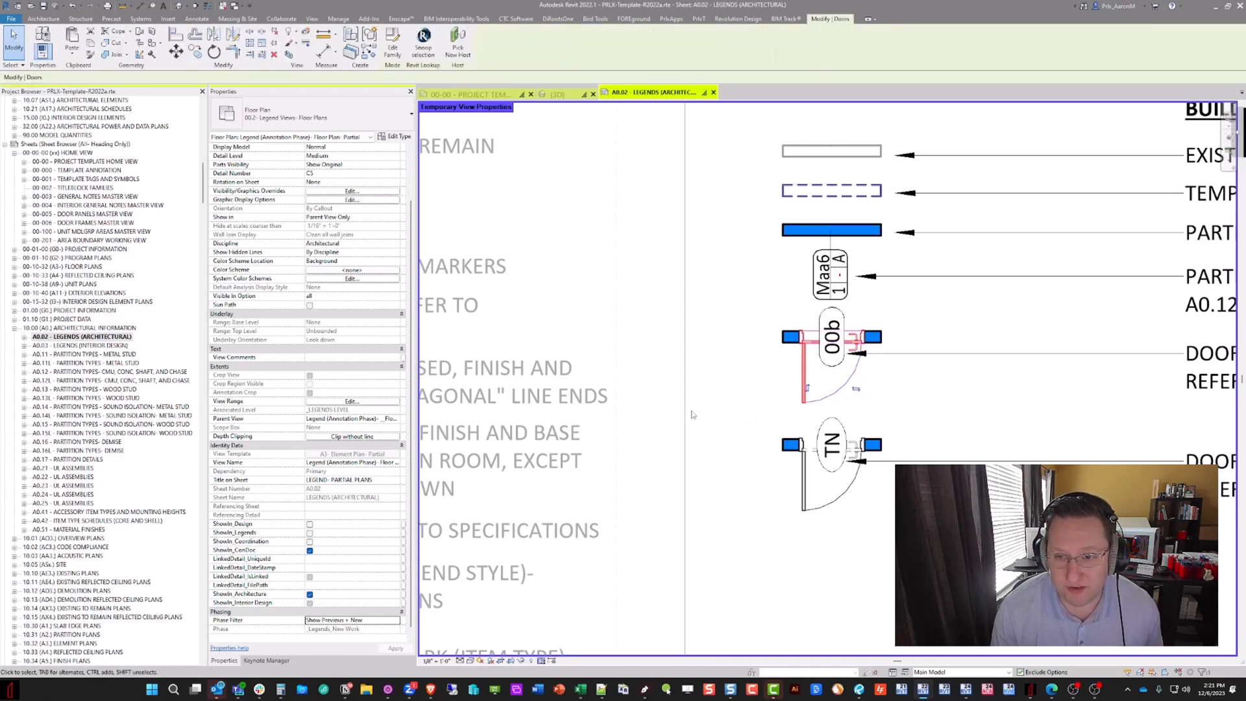
click(326, 252)
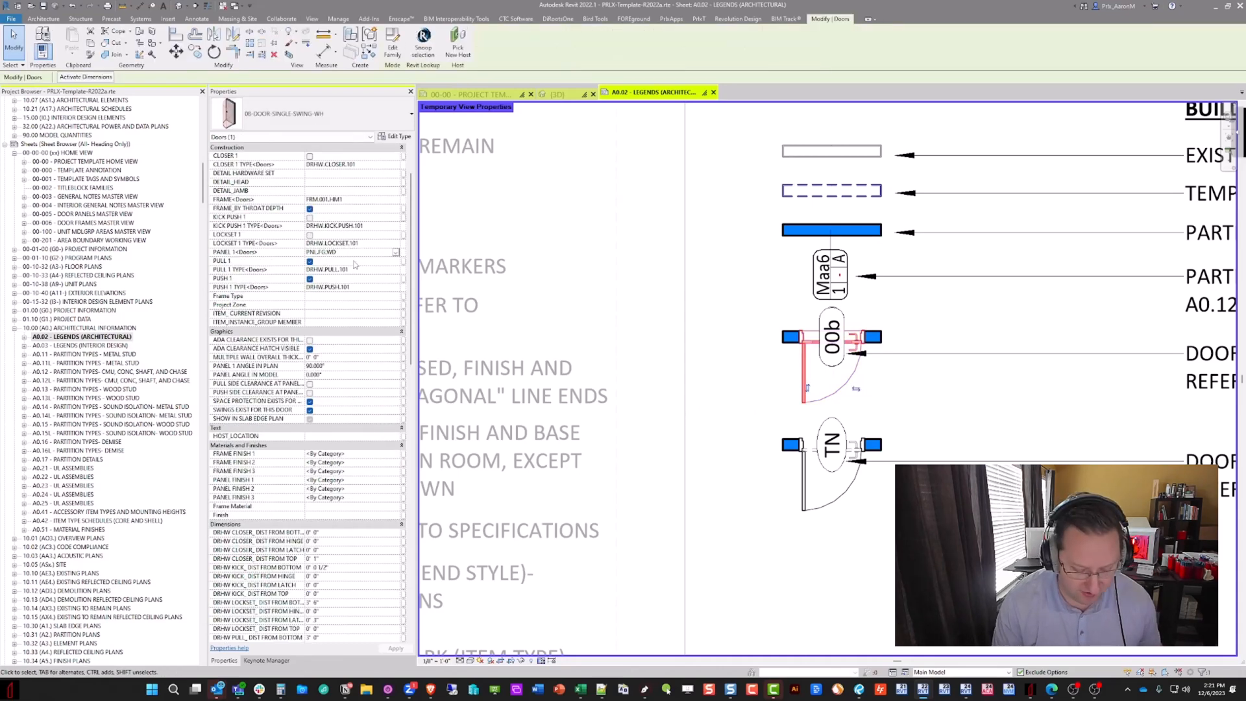
key(BackSpace)
text(L)
click(354, 261)
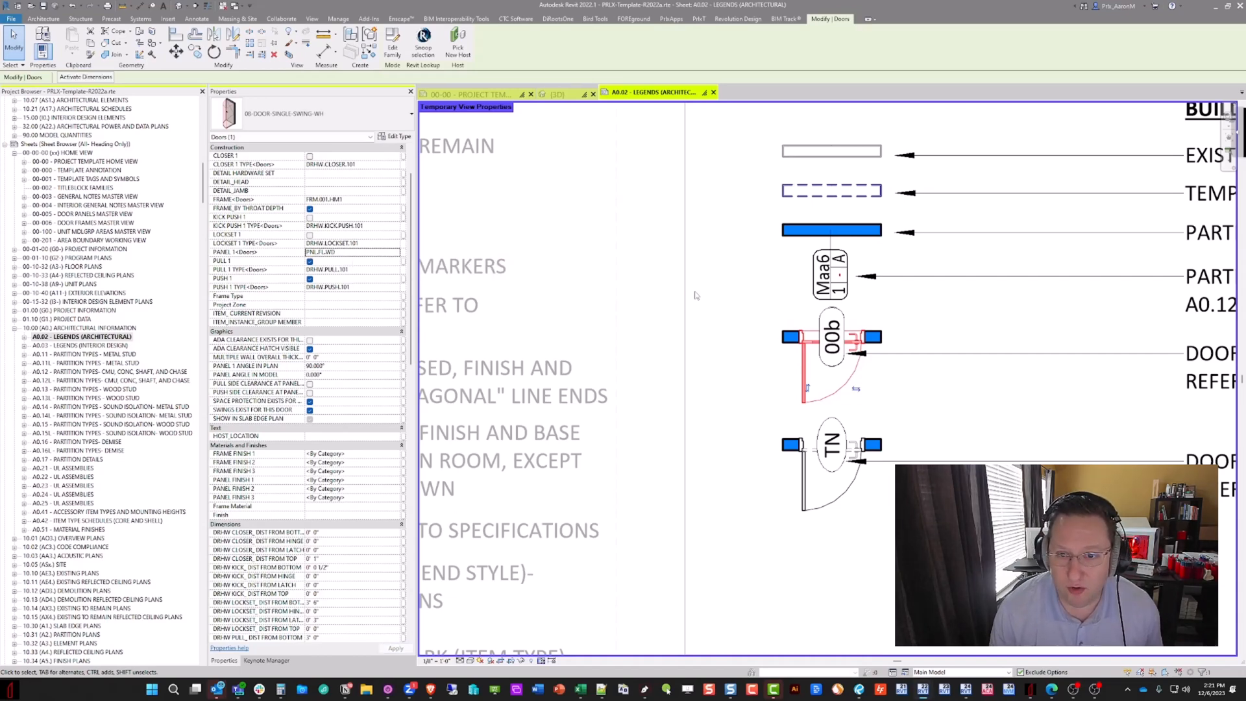
click(704, 312)
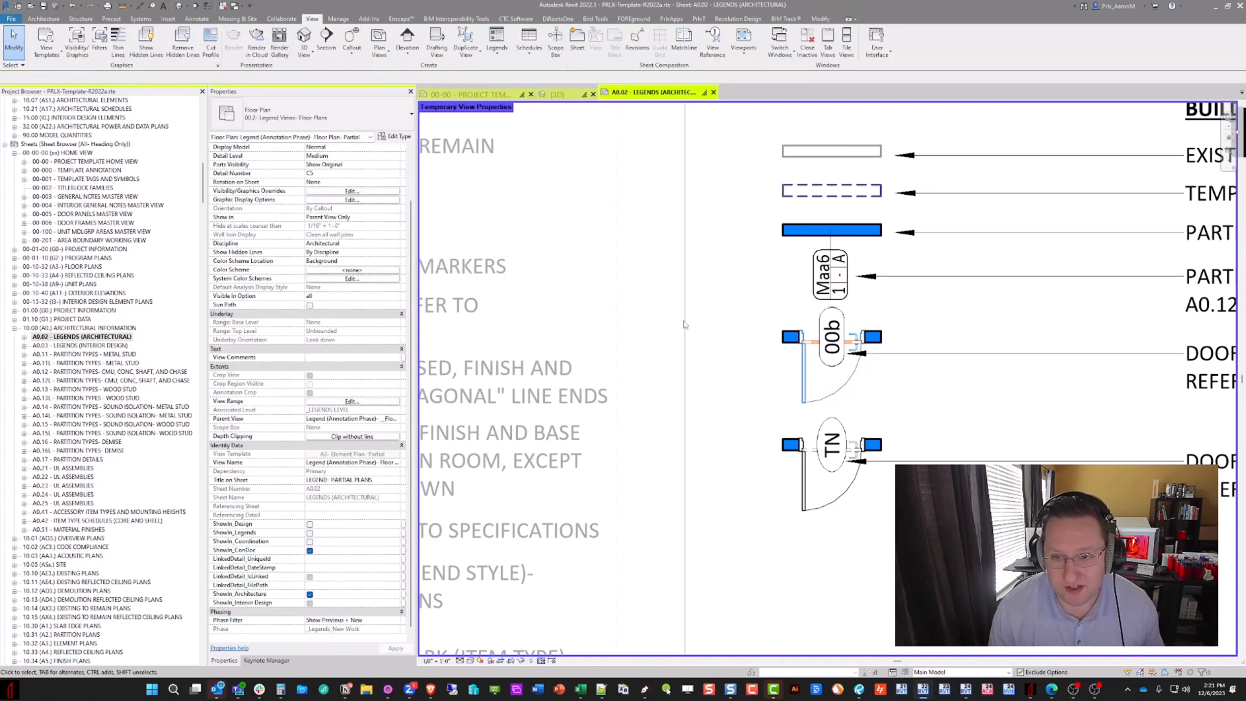
Refresh the louvered door's graphics by setting the view's phase filter to Show Previous + Demo and back to Show Previous + New
click(350, 619)
click(346, 643)
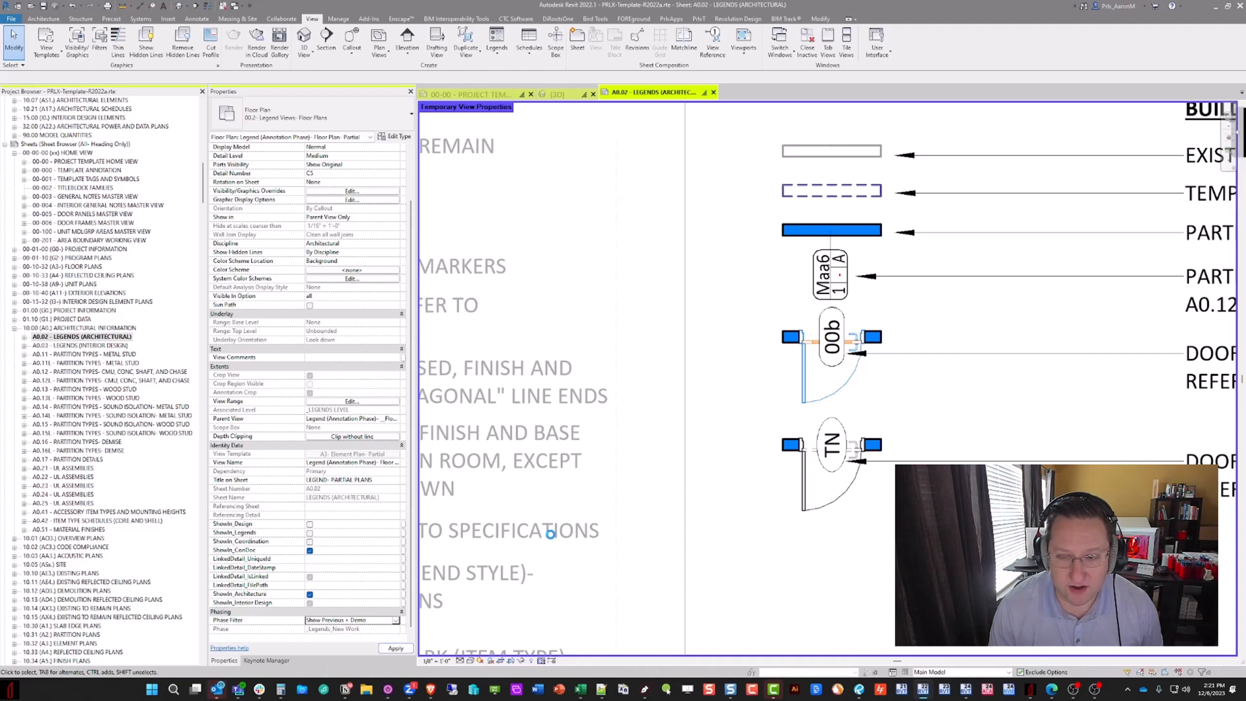
click(395, 621)
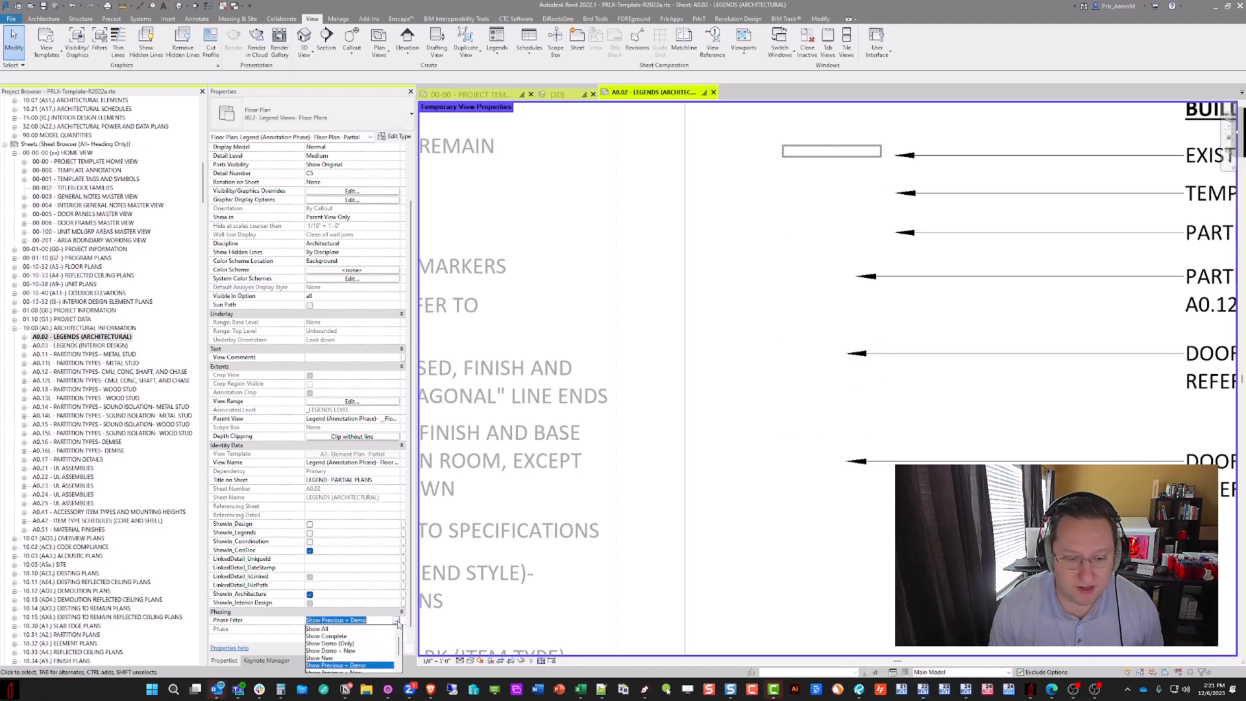
scroll(359, 649, down, 1)
click(358, 652)
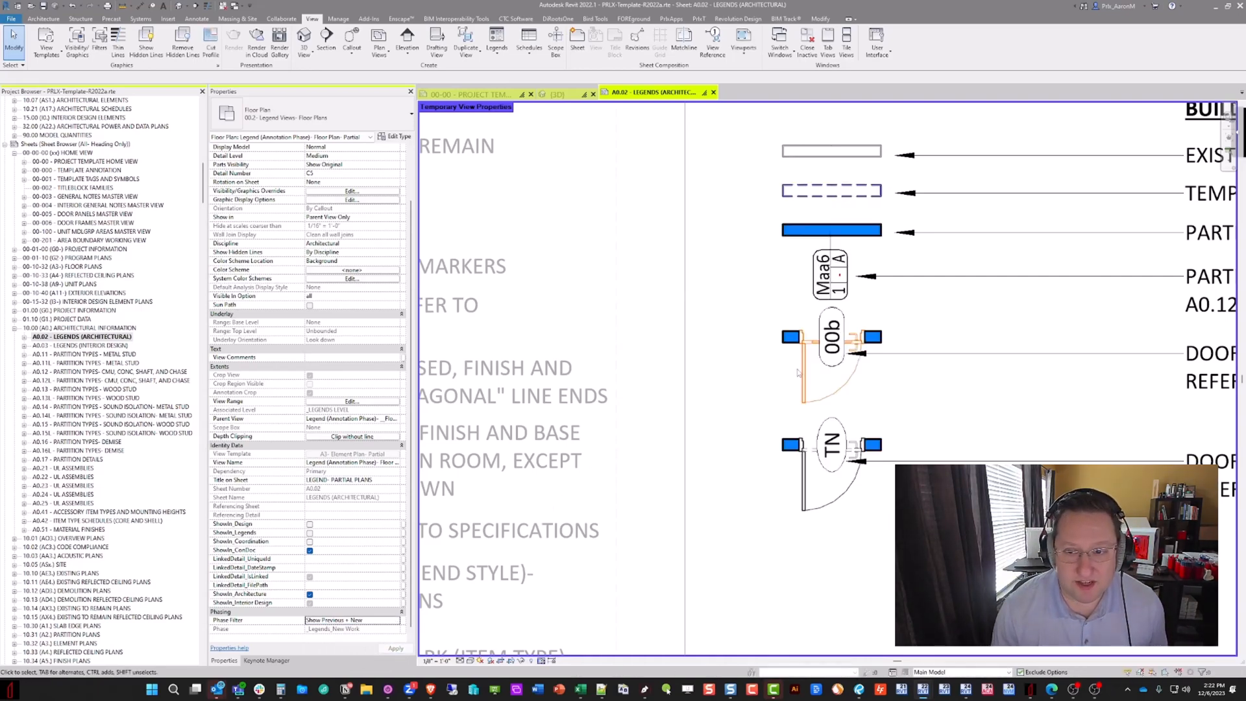
Restore the PANEL 1 type of the door tagged 00b to PNL.F.WD
click(800, 372)
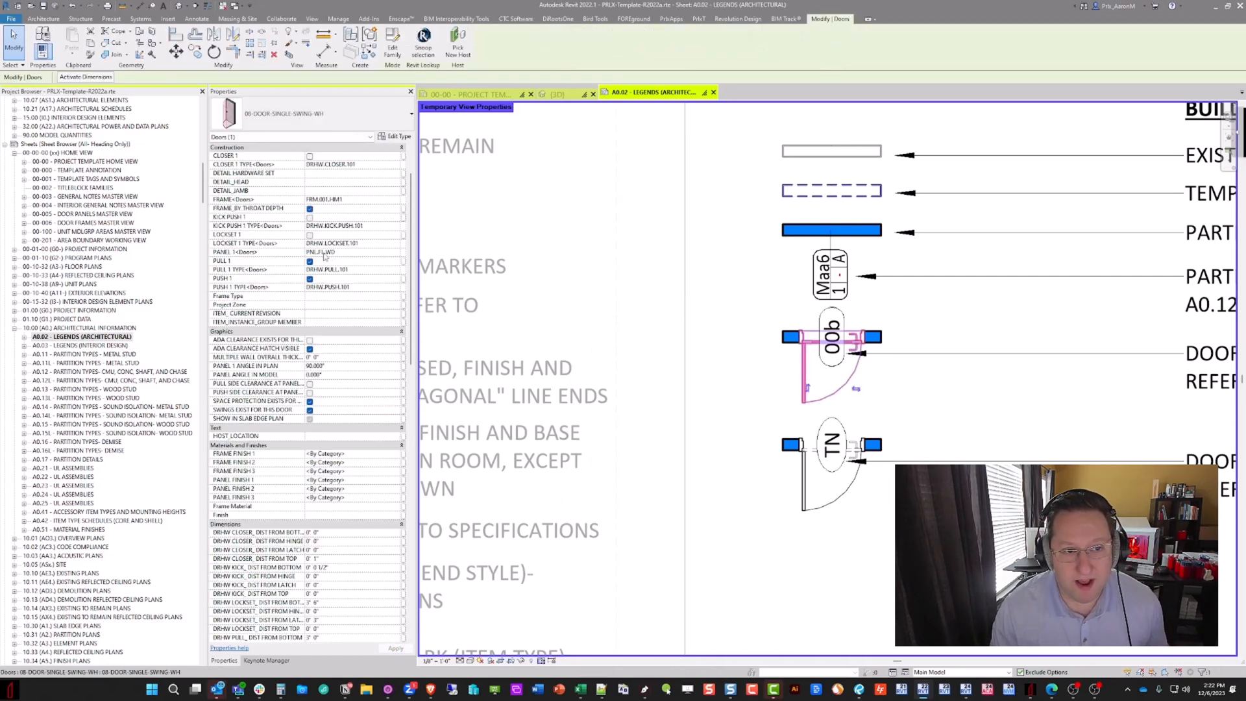
click(324, 253)
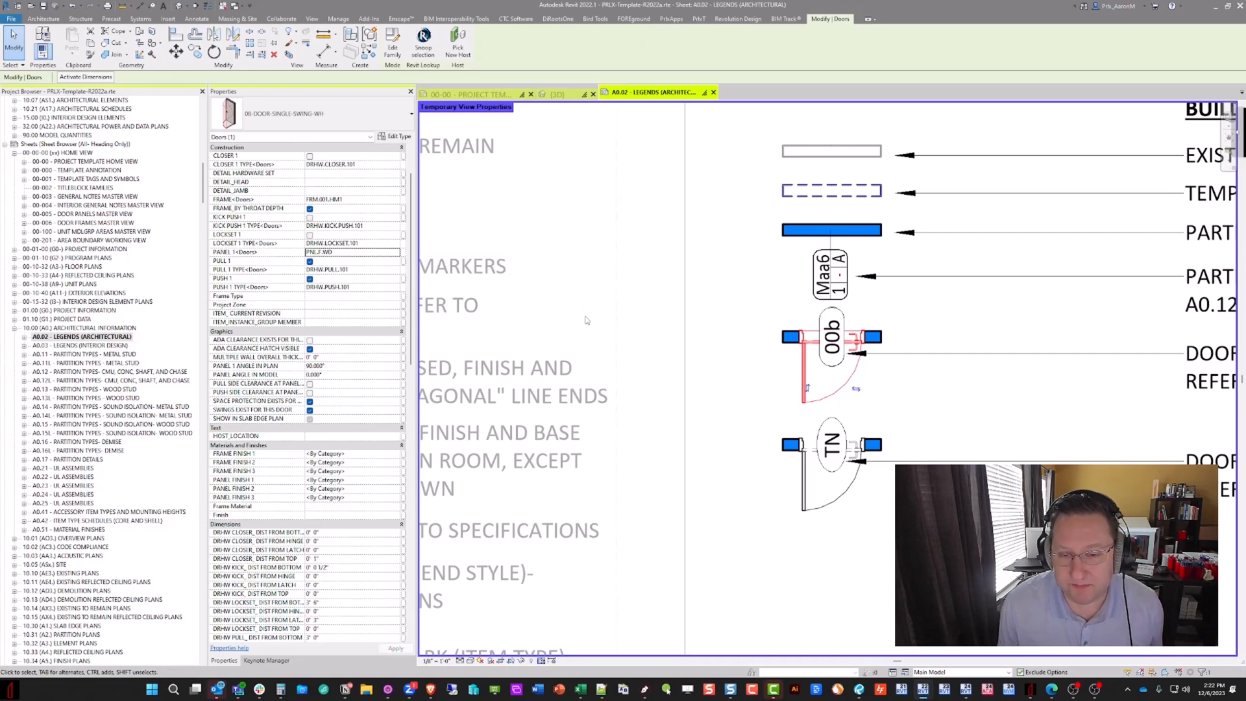
key(Escape)
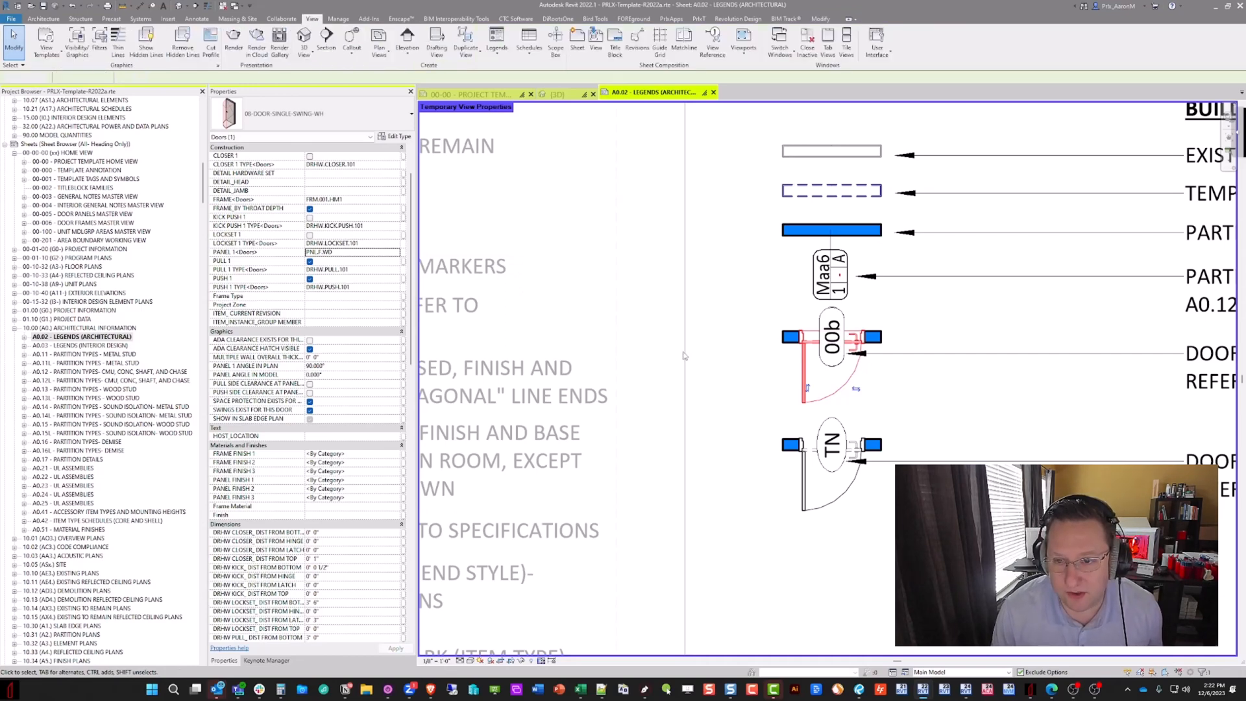
Toggle the view's phase filter to Show Previous + Demo and back to Show Previous + New to refresh the restored door
click(353, 619)
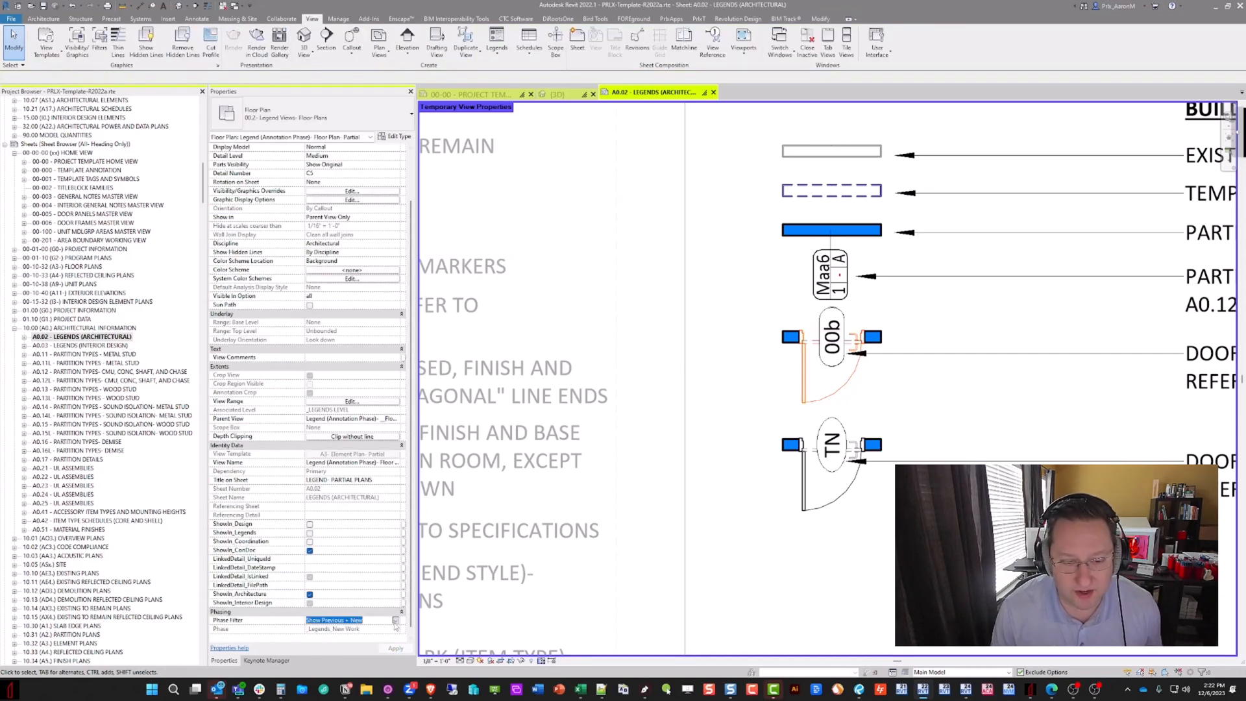
click(349, 645)
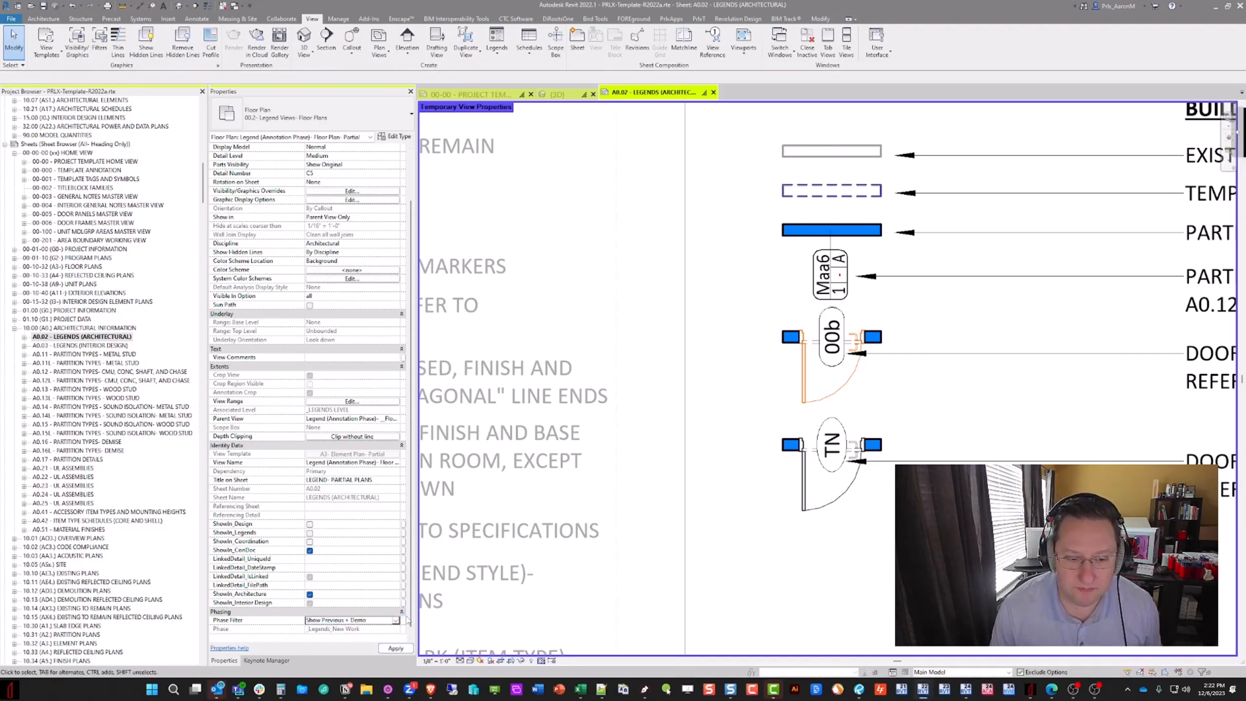
click(387, 620)
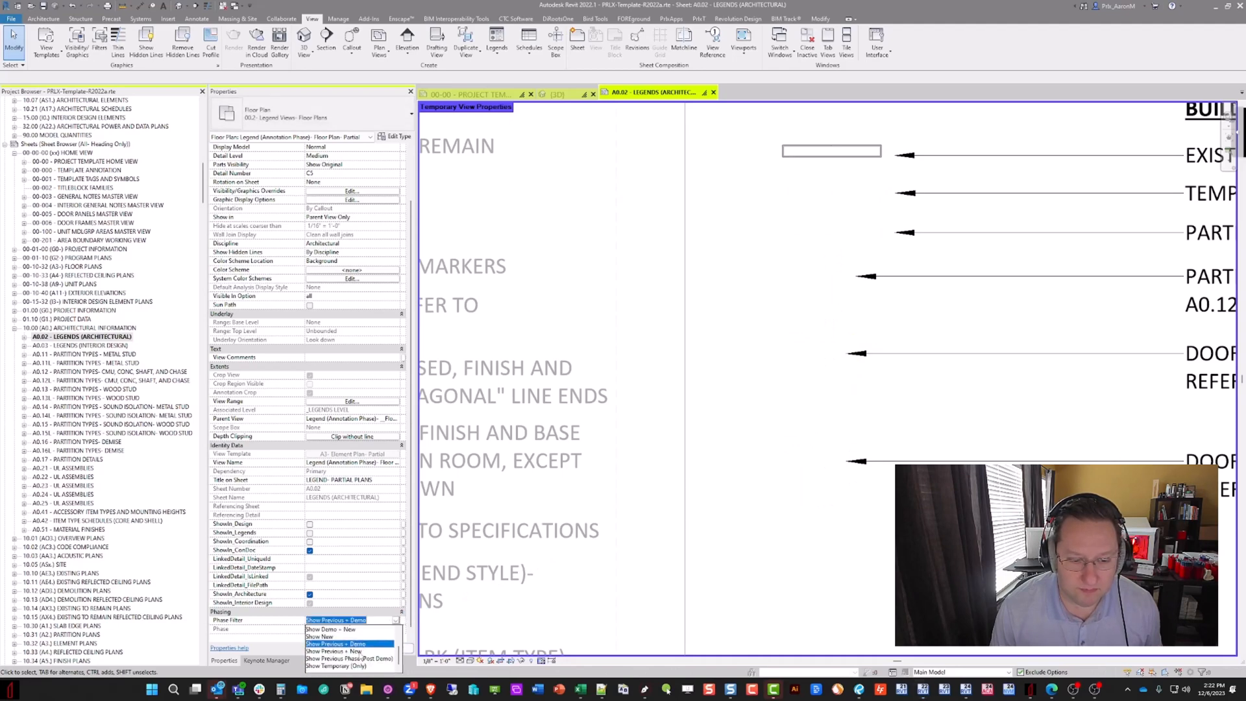
click(341, 650)
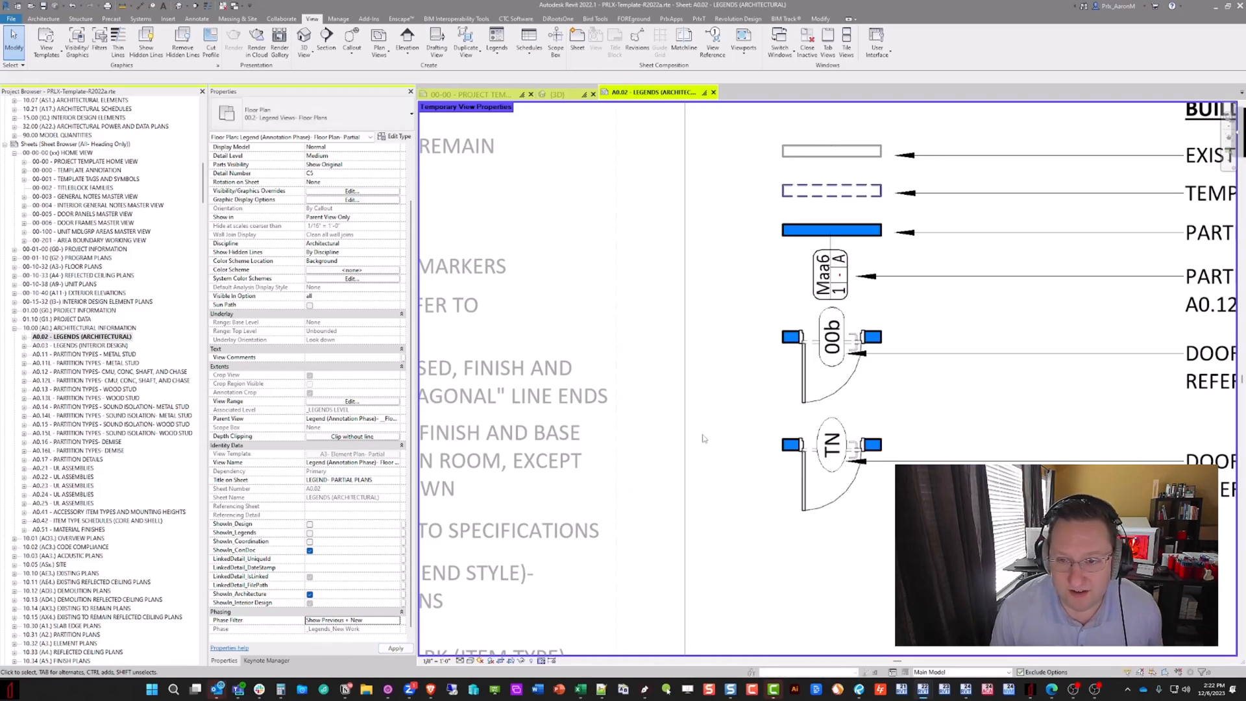
Switch to the Revit 2024 project window showing the same A0.02 legend sheet and its door symbols
middle_drag(730, 422, 698, 414)
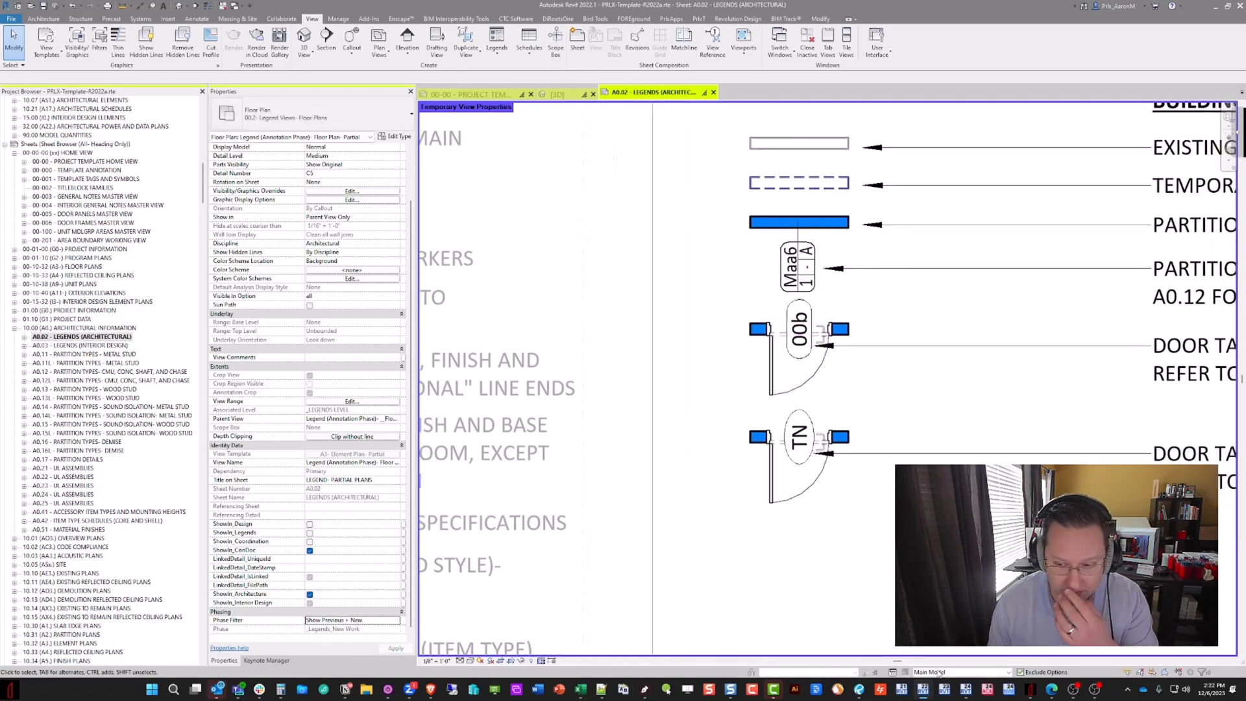
click(965, 689)
middle_drag(640, 397, 672, 403)
middle_drag(578, 317, 588, 320)
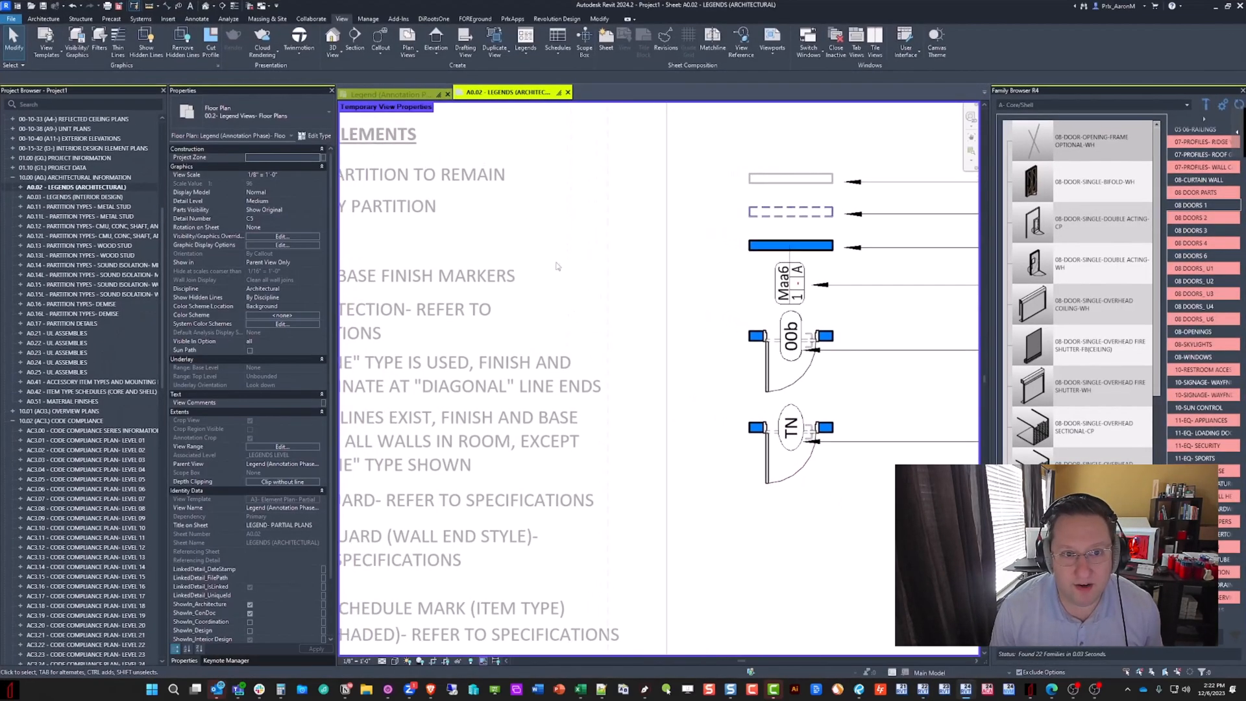
Set the PANEL 1 type of the door tagged 00b to the glazed panel PNL.FG.WD
click(767, 375)
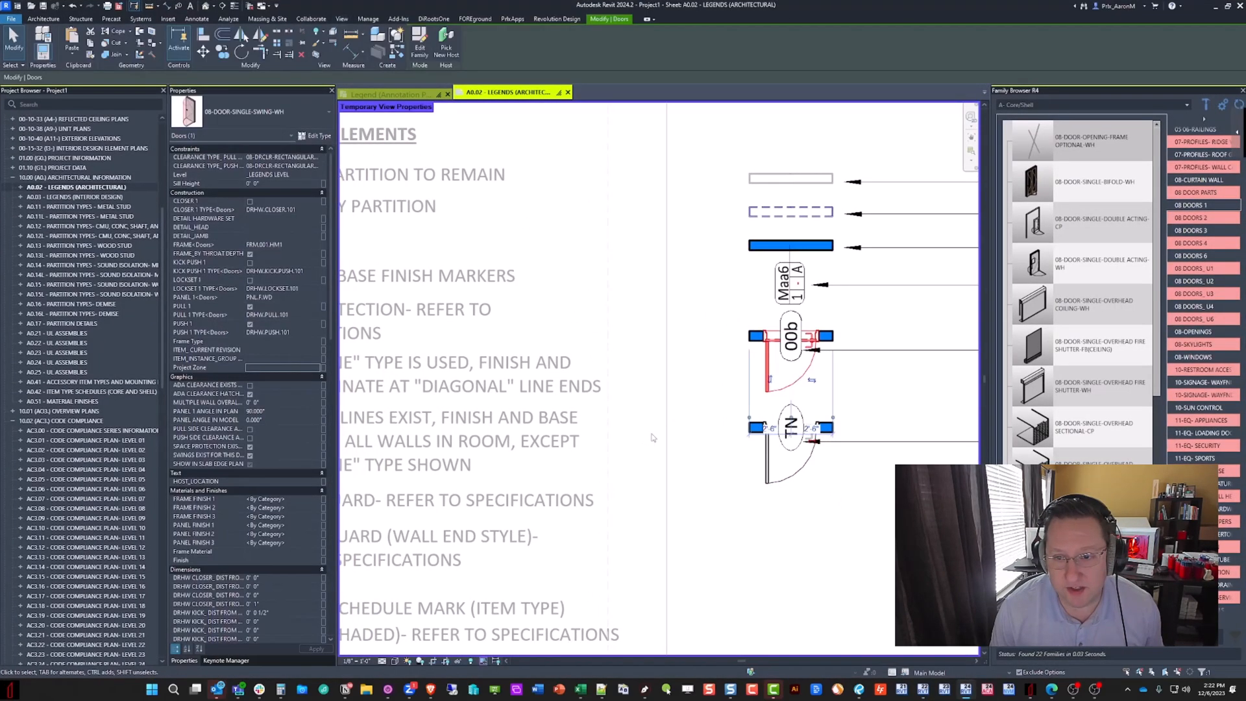
click(683, 412)
click(768, 367)
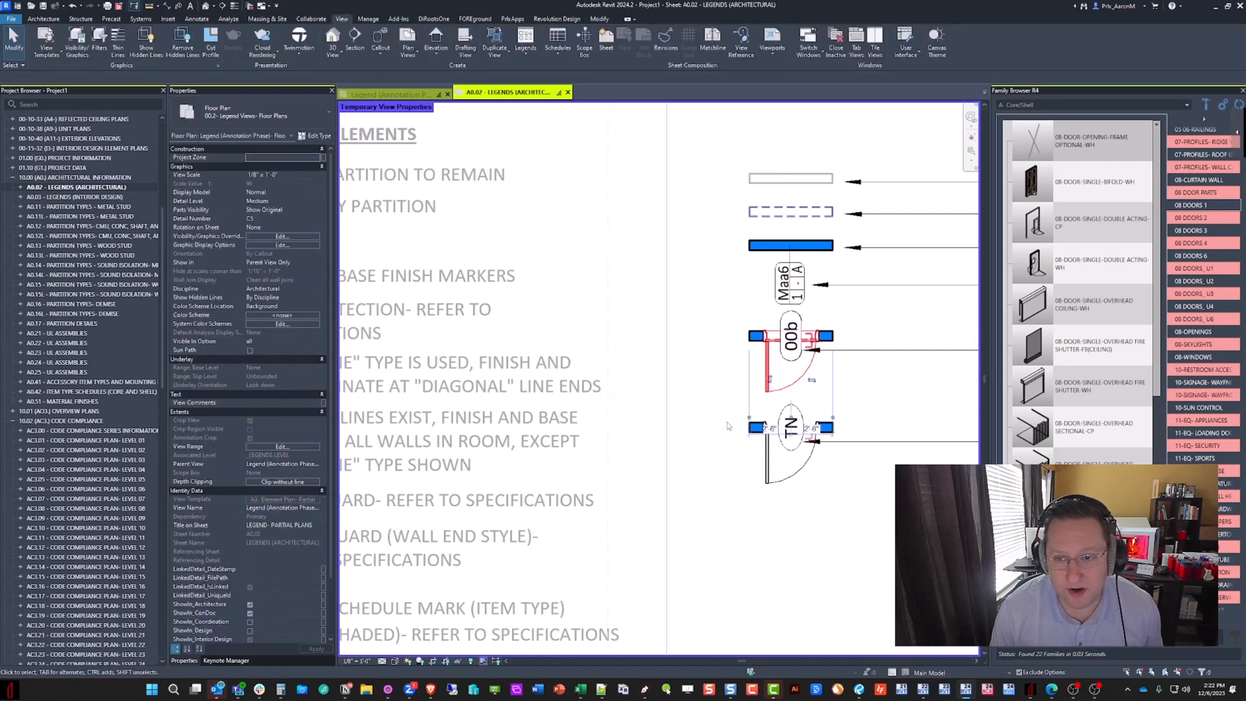
click(264, 297)
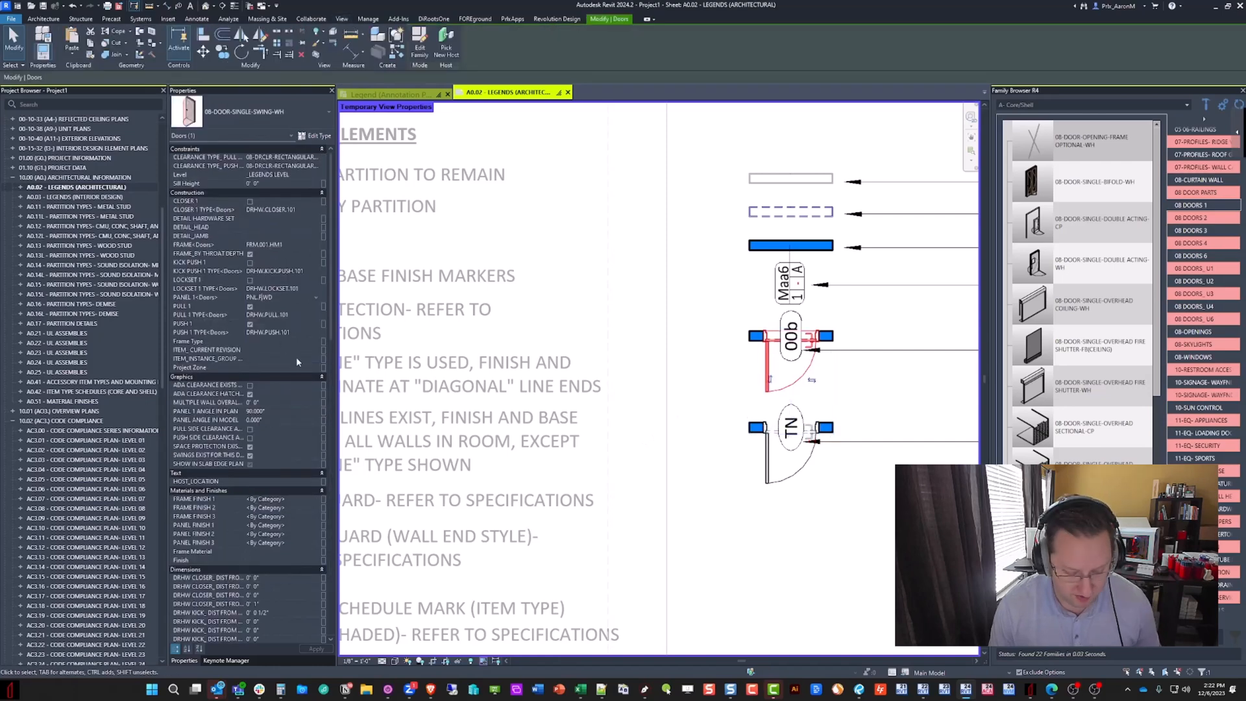
text(G.)
click(577, 315)
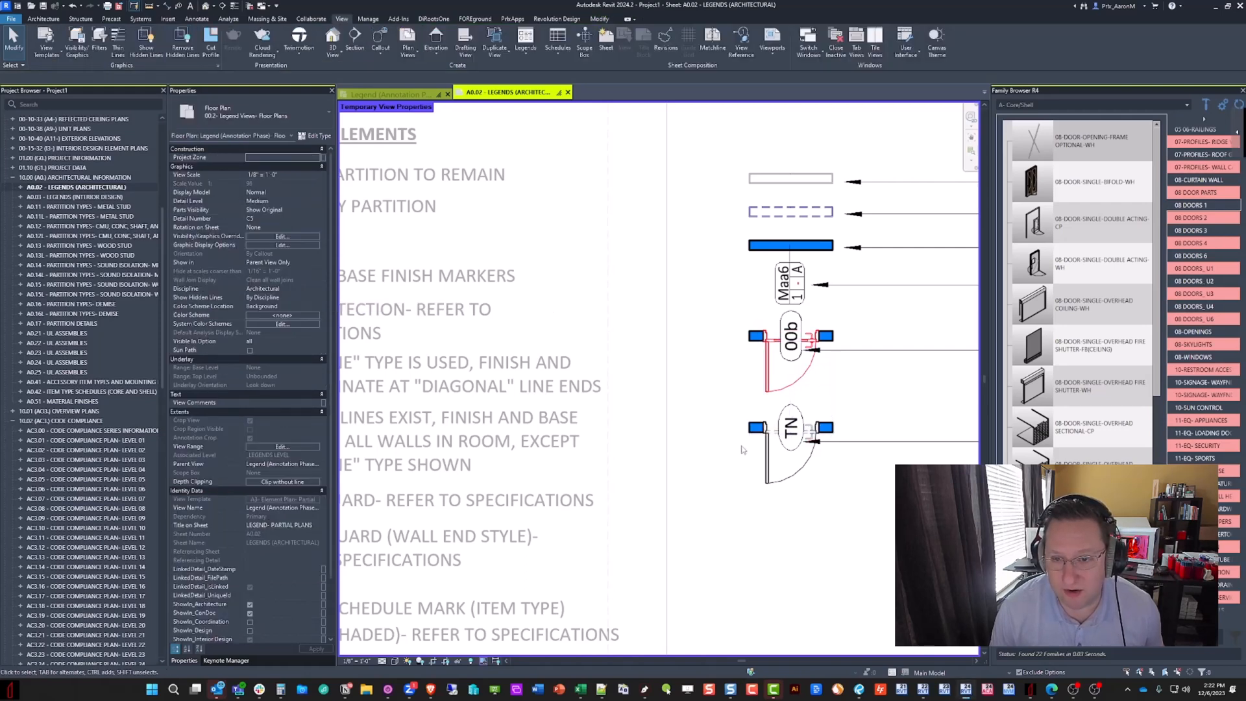
scroll(731, 441, up, 1)
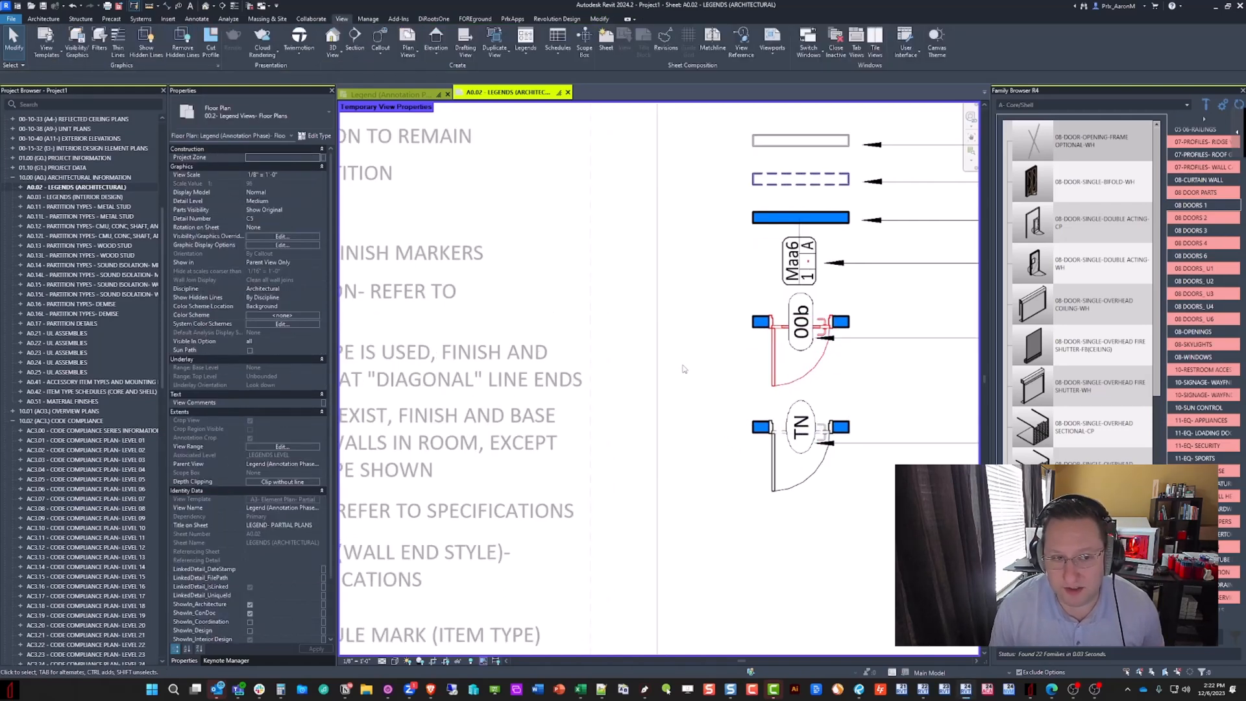
middle_drag(682, 369, 679, 377)
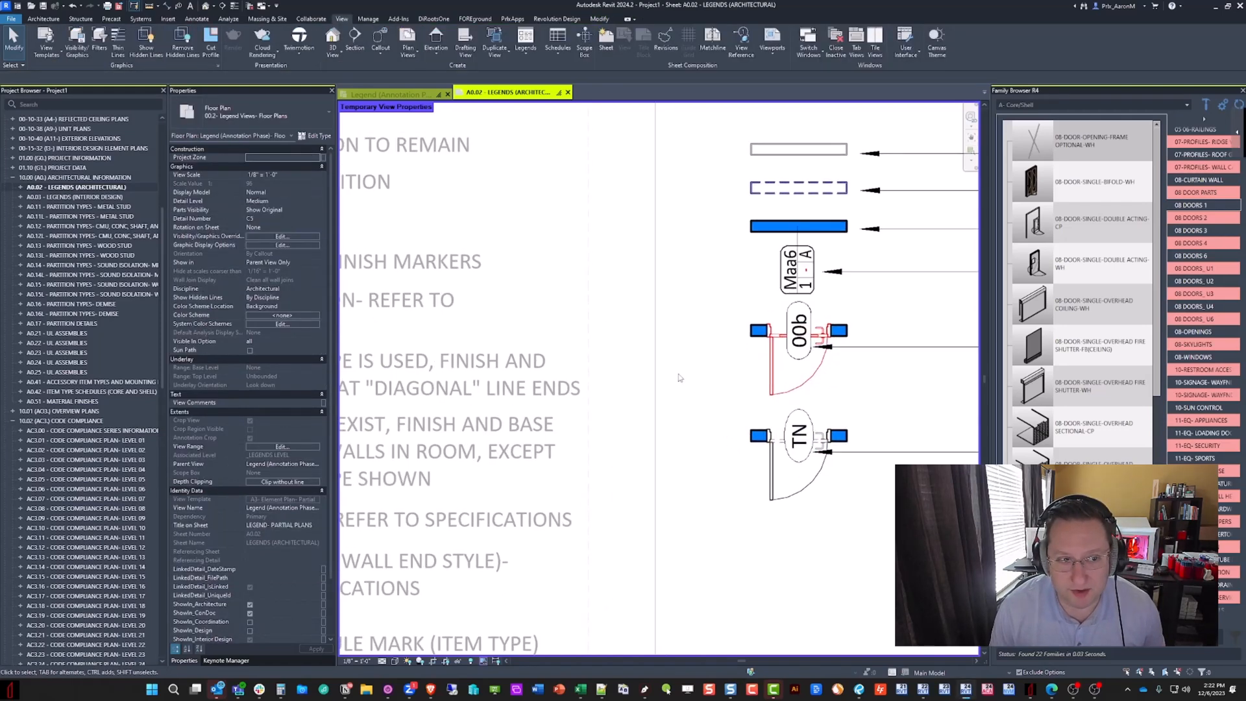
Restore the PANEL 1 type of the door tagged 00b to PNL.F.WD in the Revit 2024 project
click(769, 369)
click(631, 397)
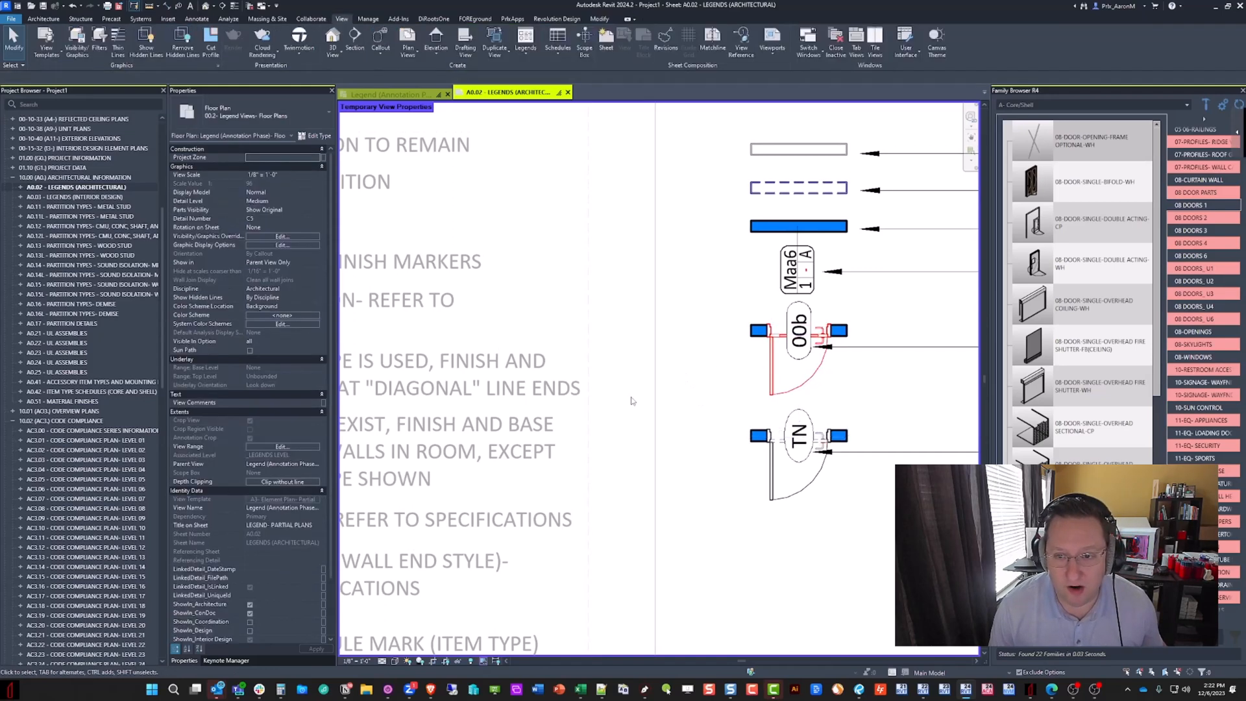
click(772, 357)
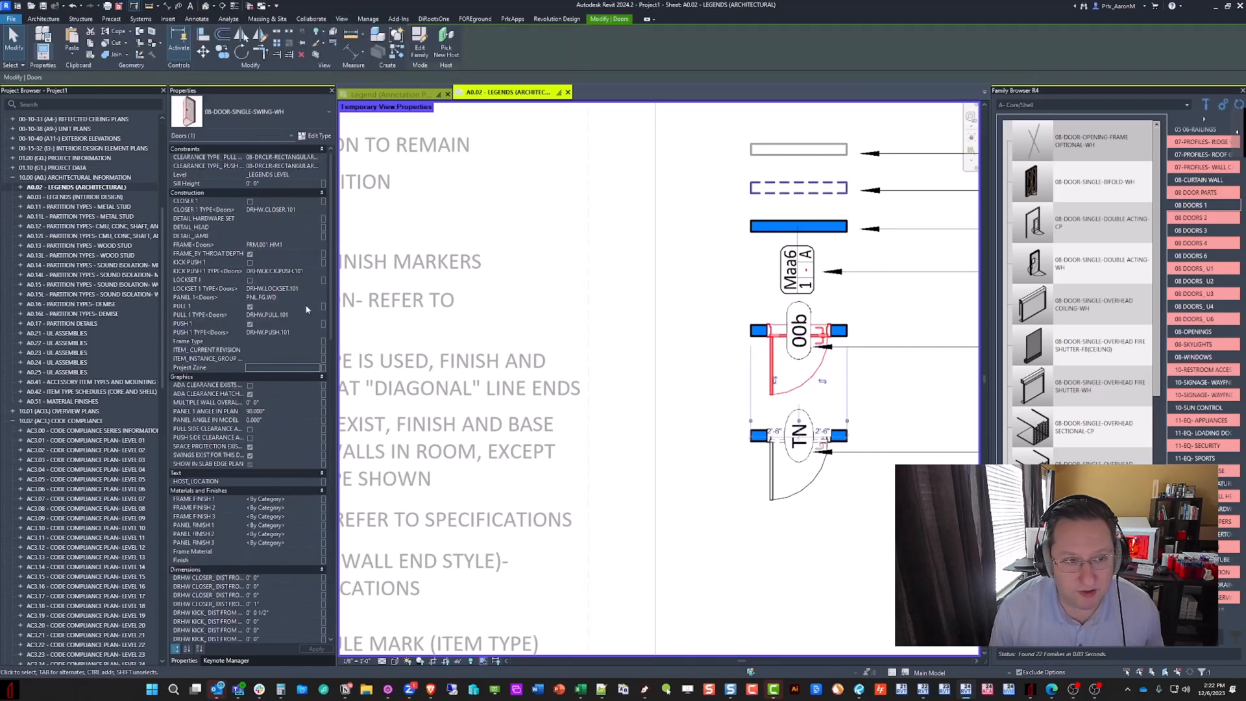
key(Delete)
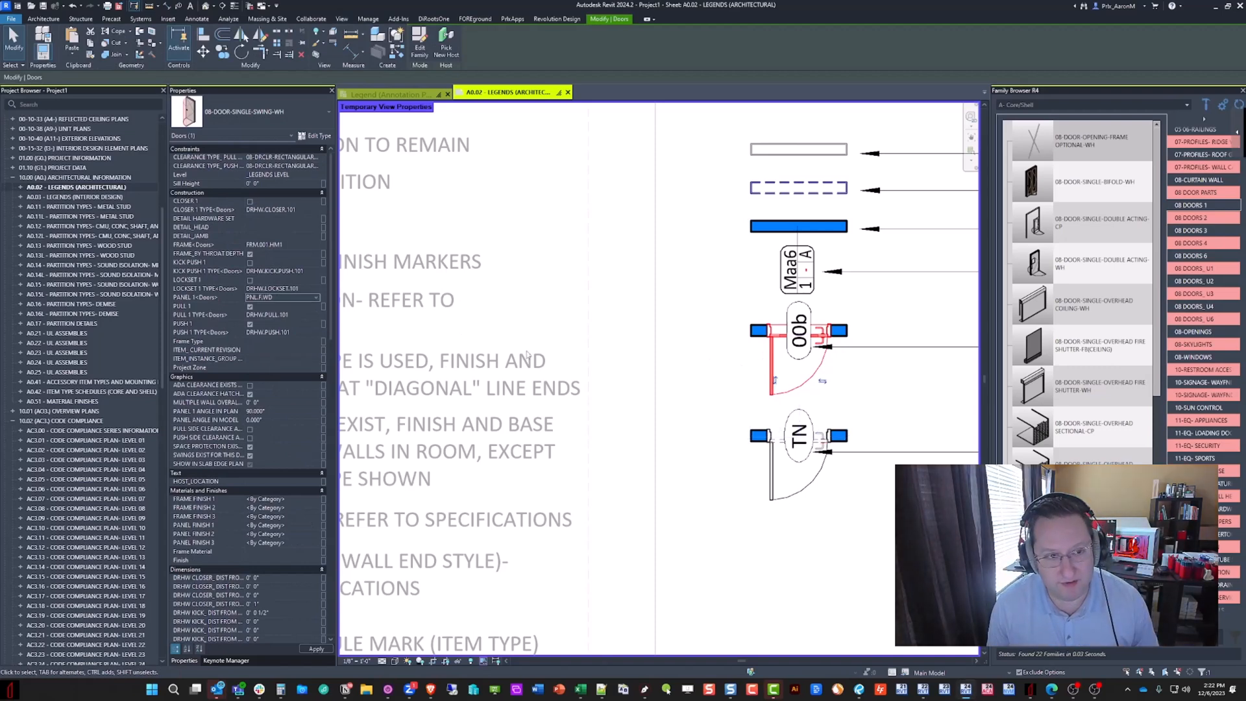
click(668, 358)
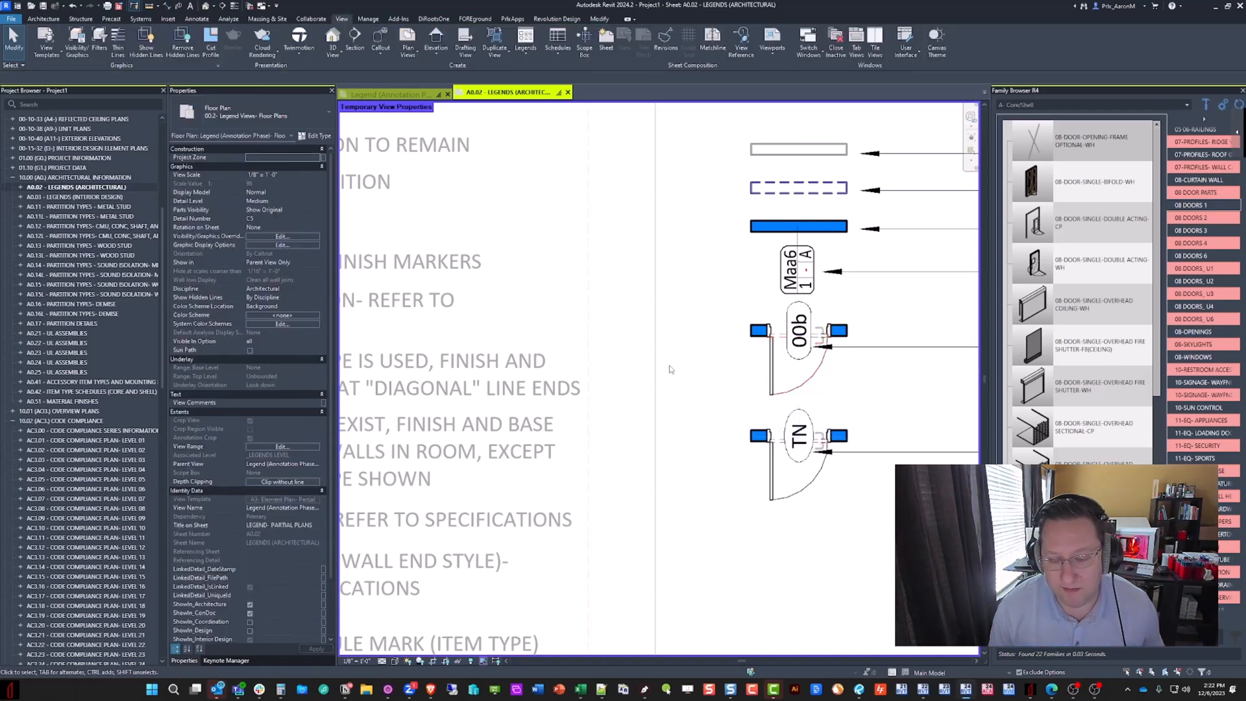
scroll(682, 386, down, 1)
middle_drag(688, 388, 687, 383)
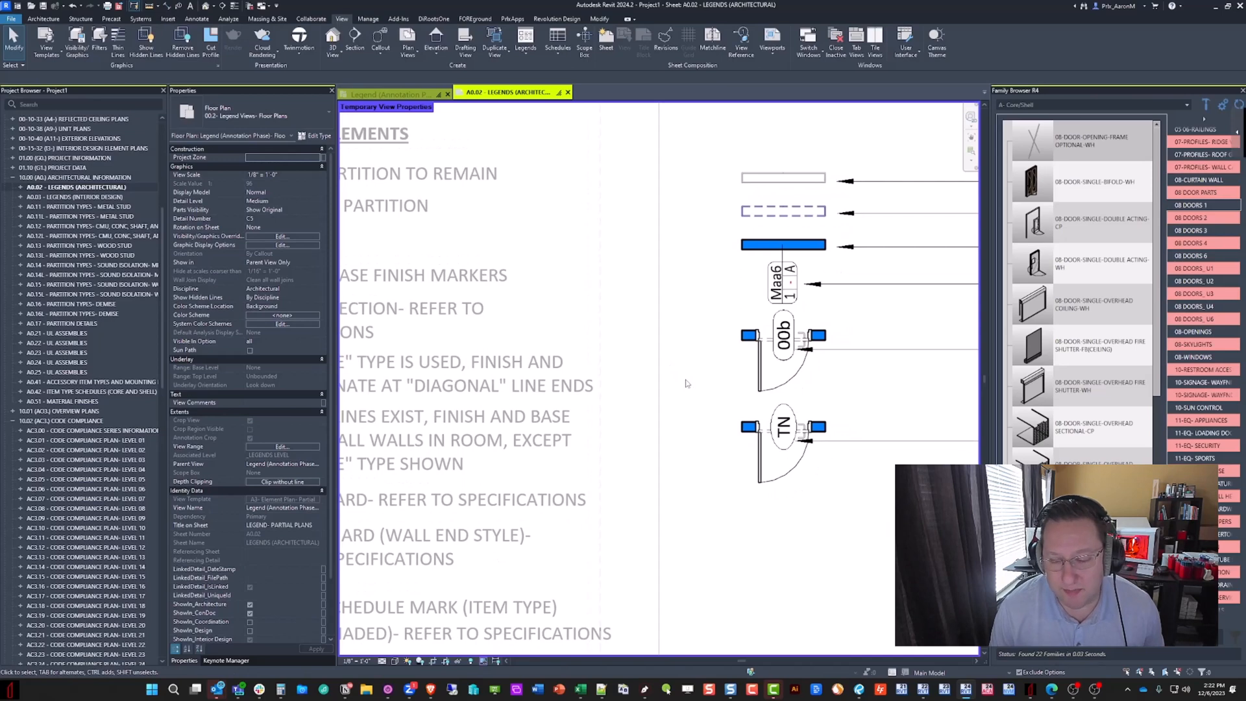
Switch back to the Revit 2022 template window with the A0.02 legend sheet's door symbols in view
mouse_move(922, 689)
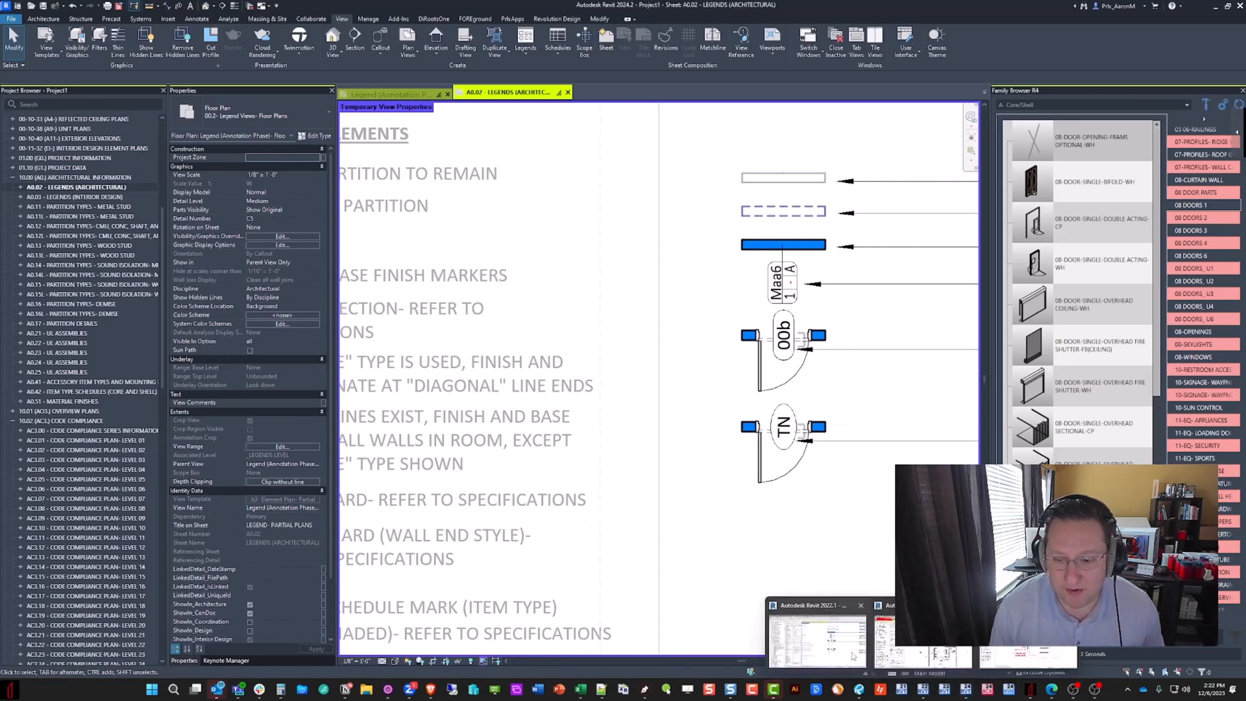
click(825, 647)
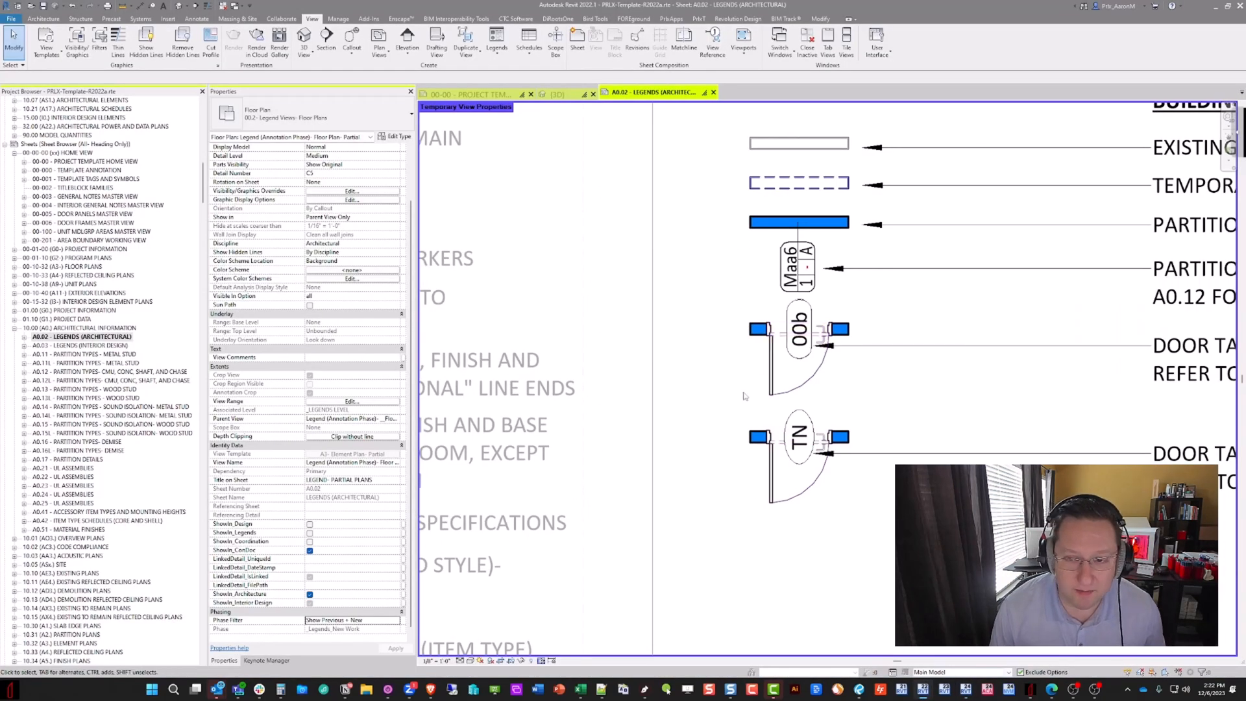
middle_drag(711, 408, 703, 417)
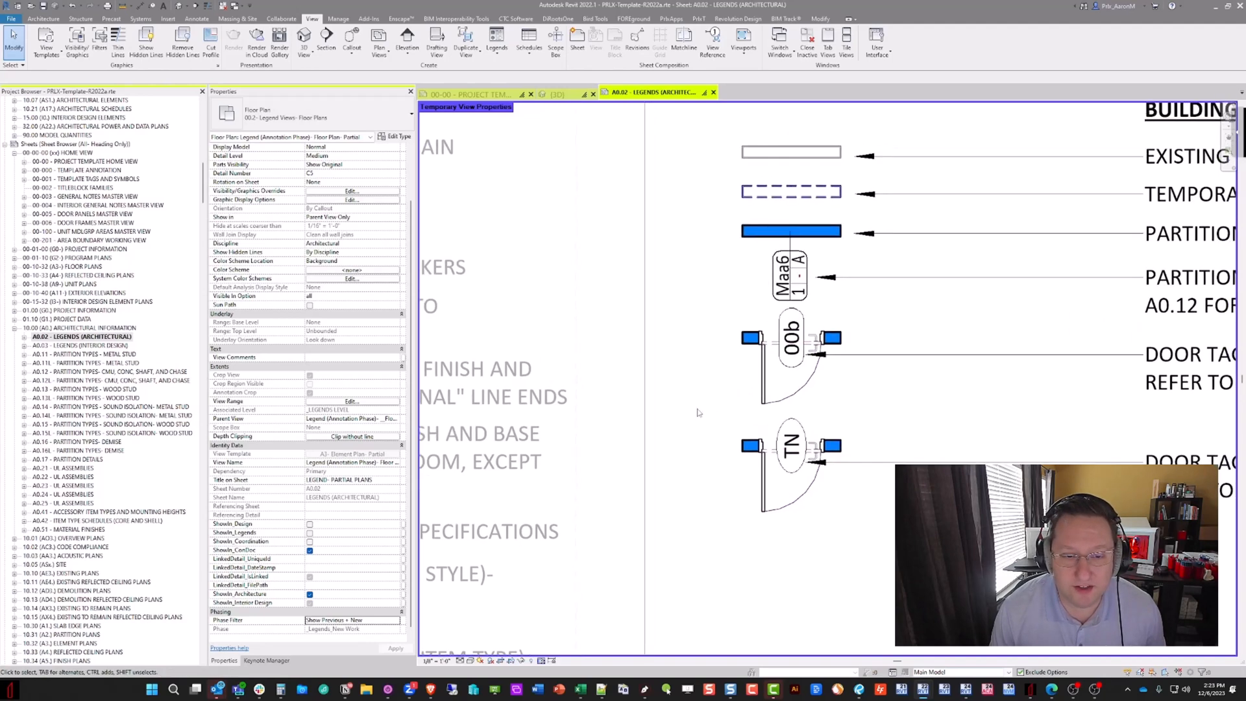